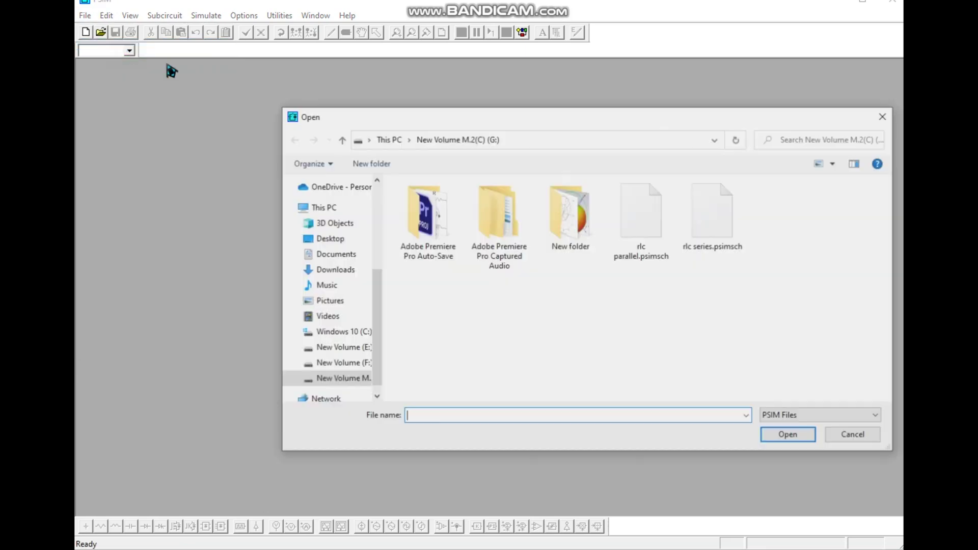
- Dismiss the file-opening dialog, create a new blank schematic and maximize its window
click(880, 117)
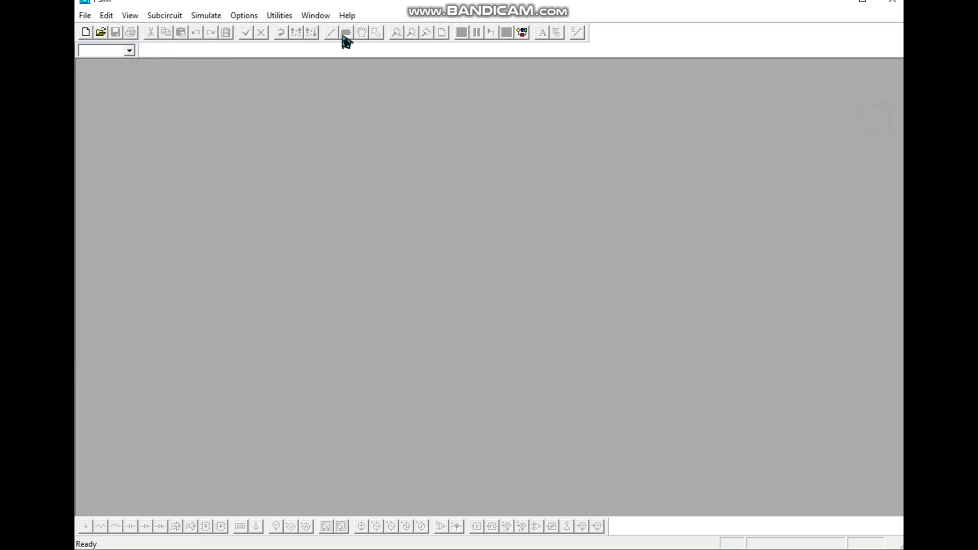
click(86, 15)
click(105, 32)
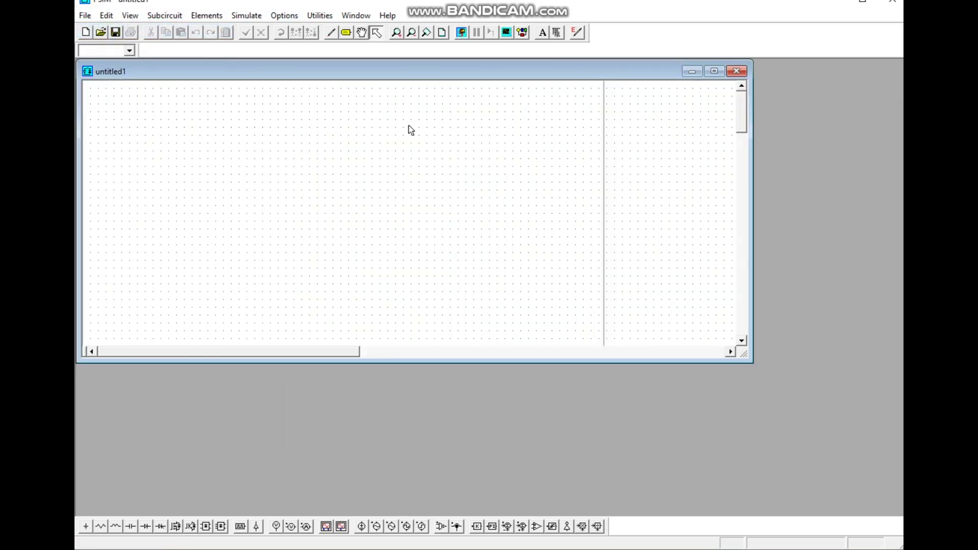
click(714, 71)
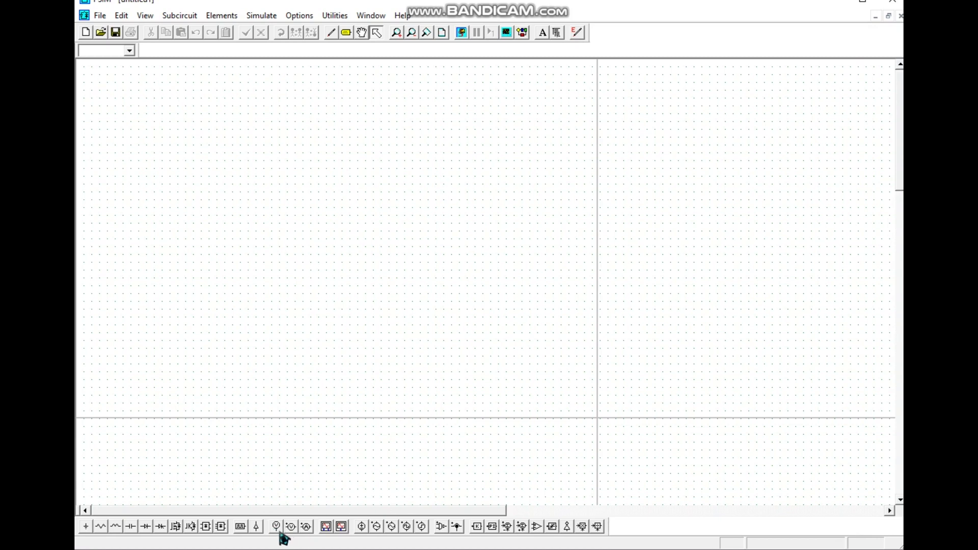
- Place two sinusoidal voltage sources vertically, one above the other, on the schematic's left side
click(375, 527)
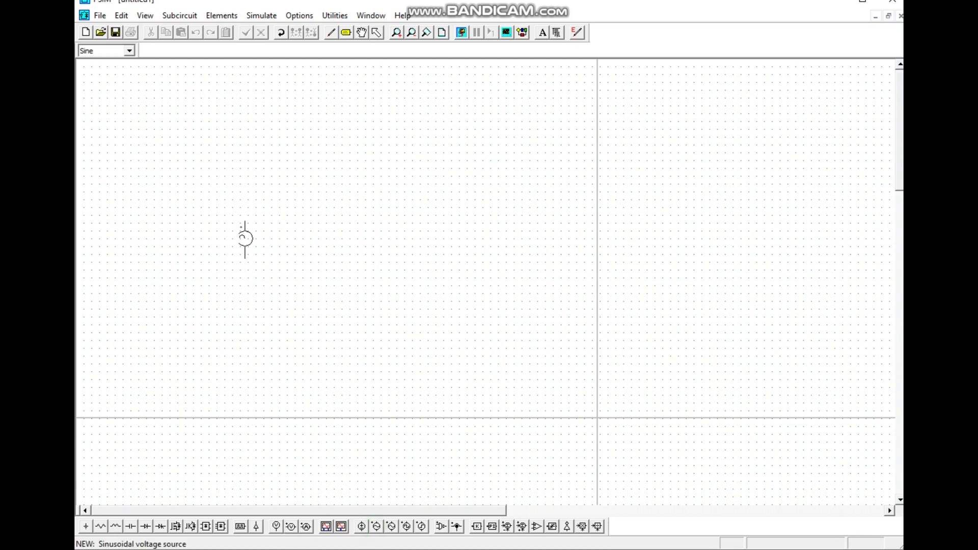
click(194, 180)
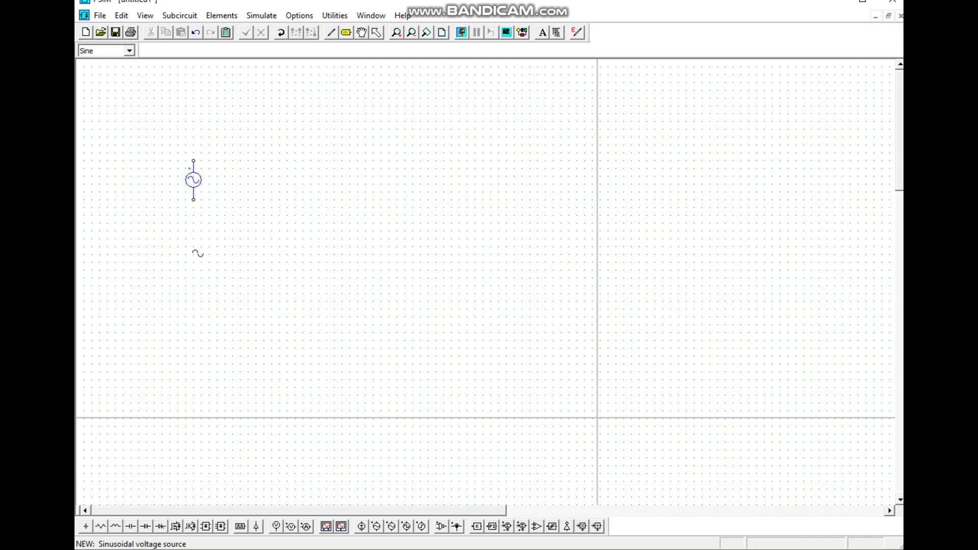
click(194, 265)
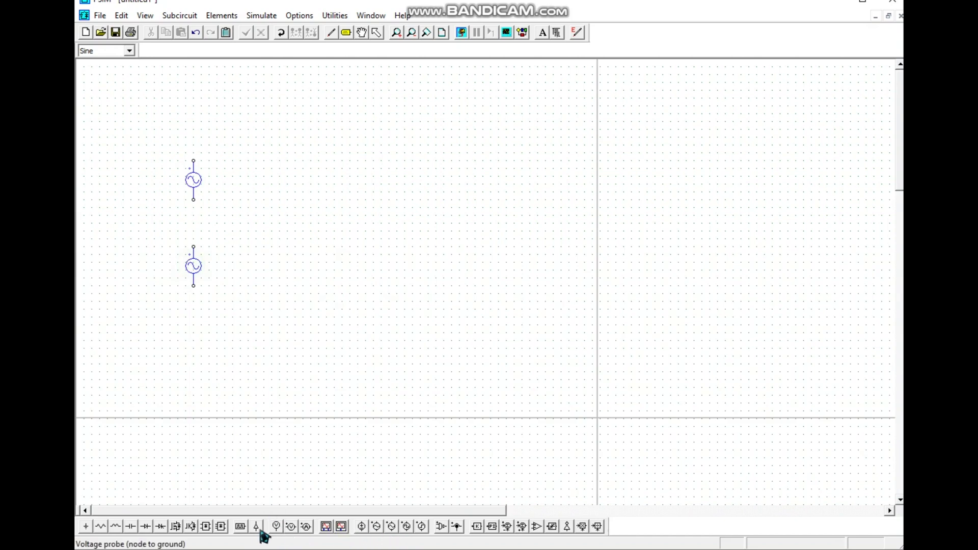
- Place a horizontal capacitor above and beside the upper source, and a vertical resistor farther to the right
click(131, 526)
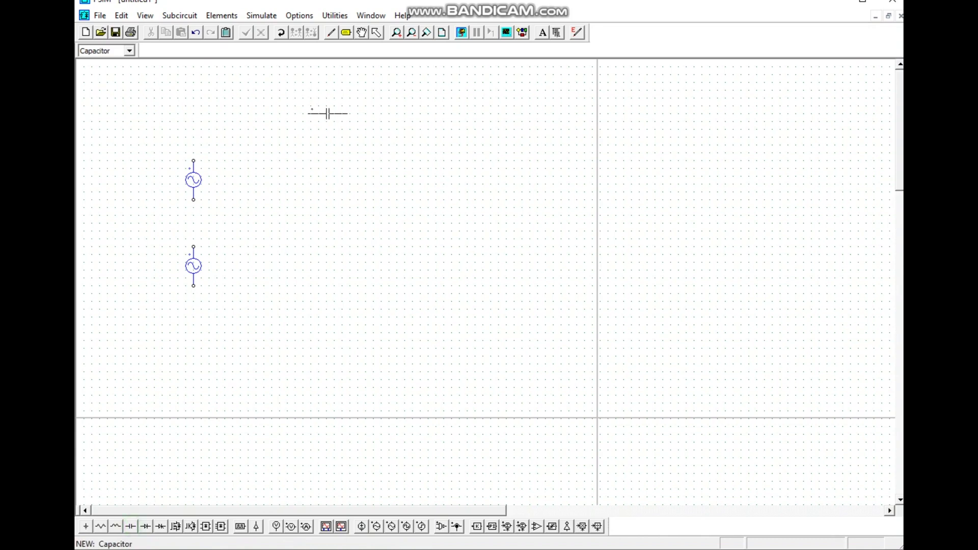
click(323, 153)
click(100, 527)
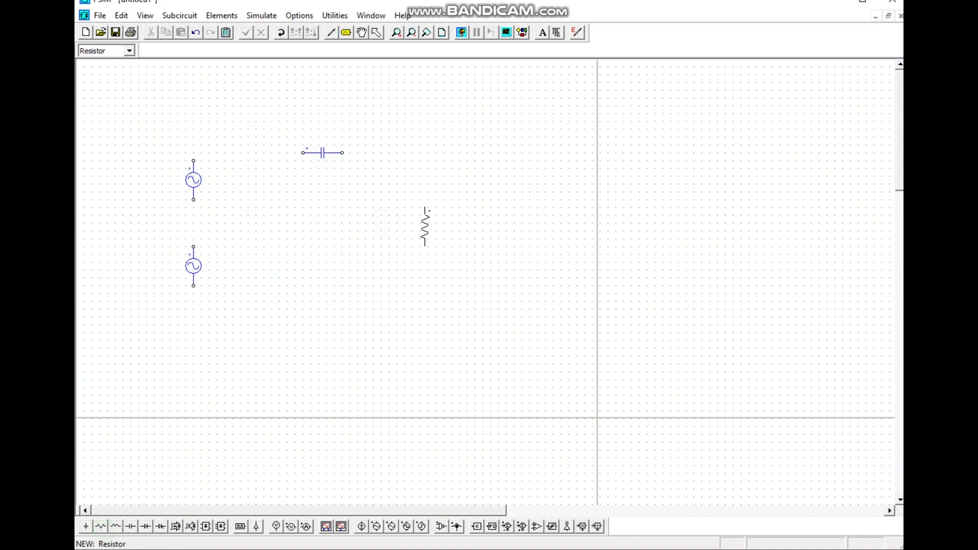
click(436, 219)
- Wire the two sources, the capacitor and the resistor into one closed series loop
click(332, 32)
drag(194, 200, 194, 253)
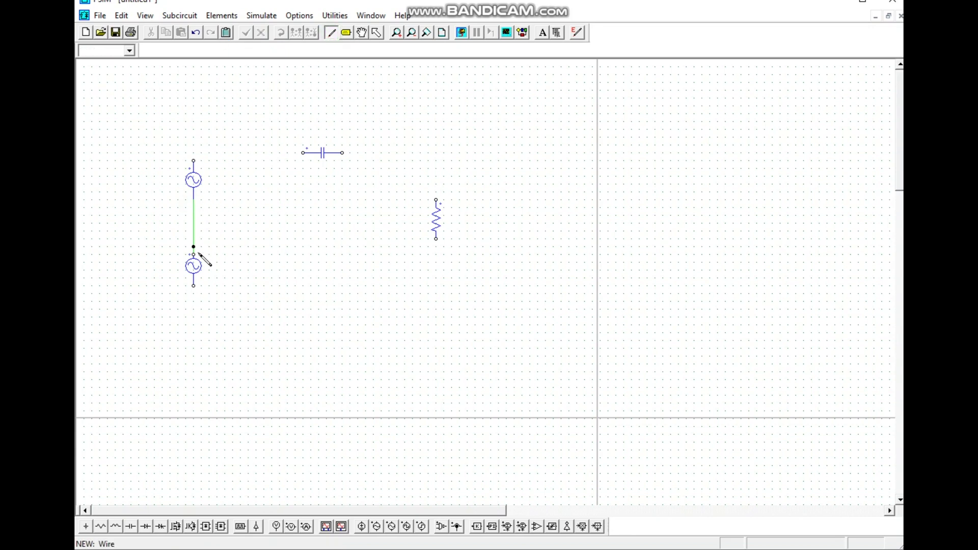
drag(197, 160, 436, 201)
drag(194, 285, 441, 337)
drag(436, 239, 447, 344)
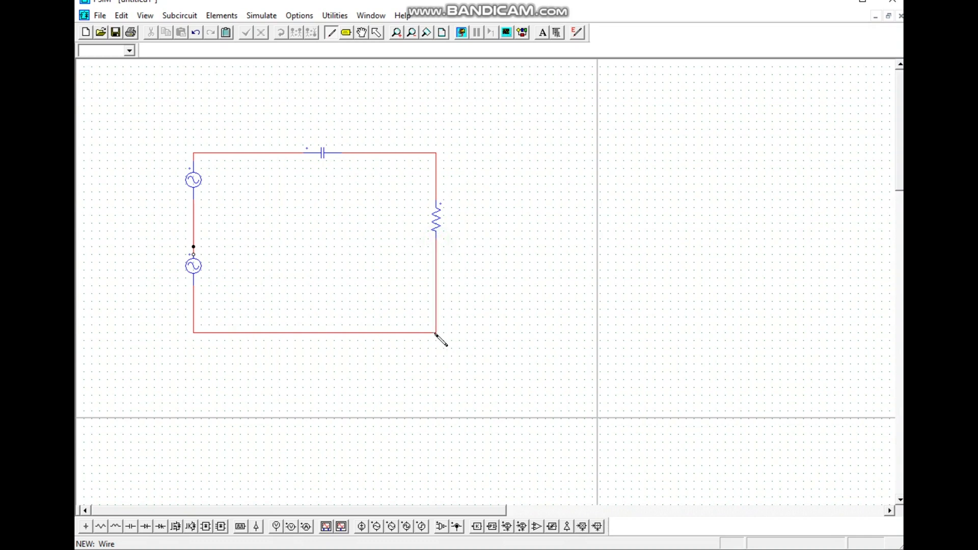
click(376, 33)
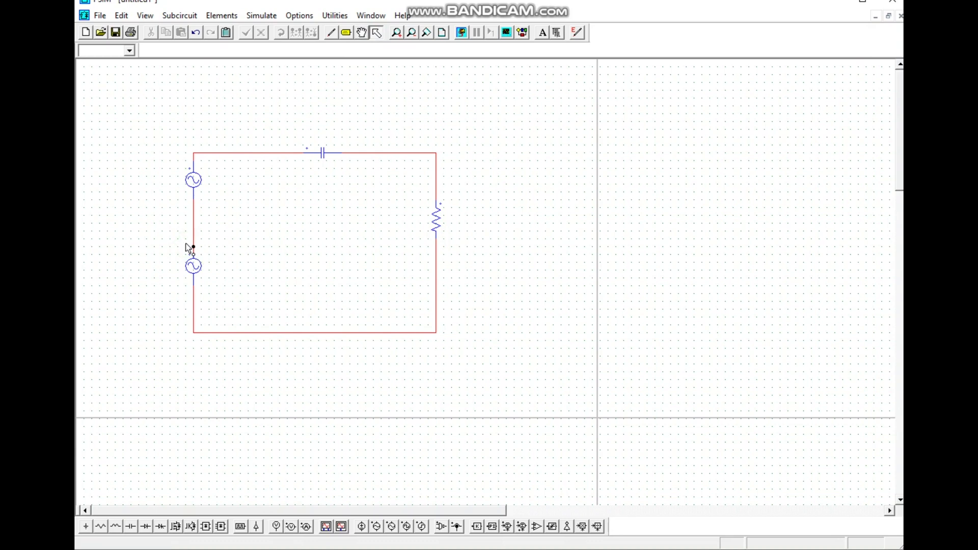
click(202, 258)
click(217, 266)
- Place four node-to-node voltage probes: one beside each source, one right of the resistor and one left of the sources
click(291, 527)
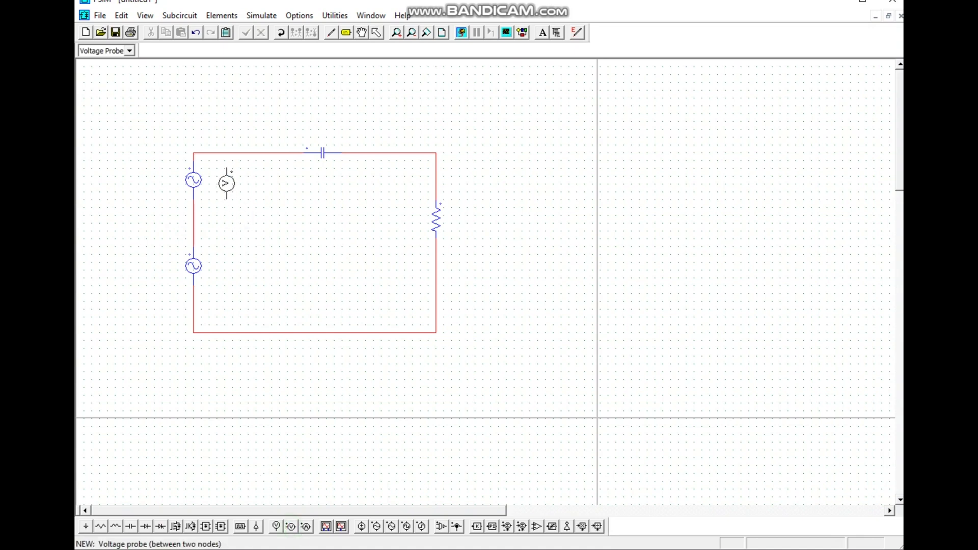
click(224, 184)
click(232, 270)
click(513, 215)
click(115, 230)
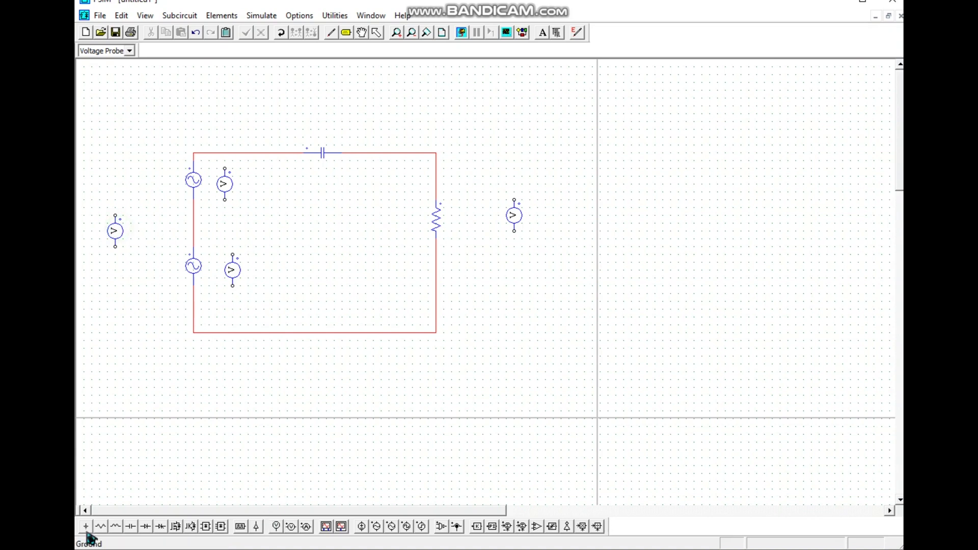
- Wire a voltage probe across each sine source and the leftmost probe across both sources together
click(330, 32)
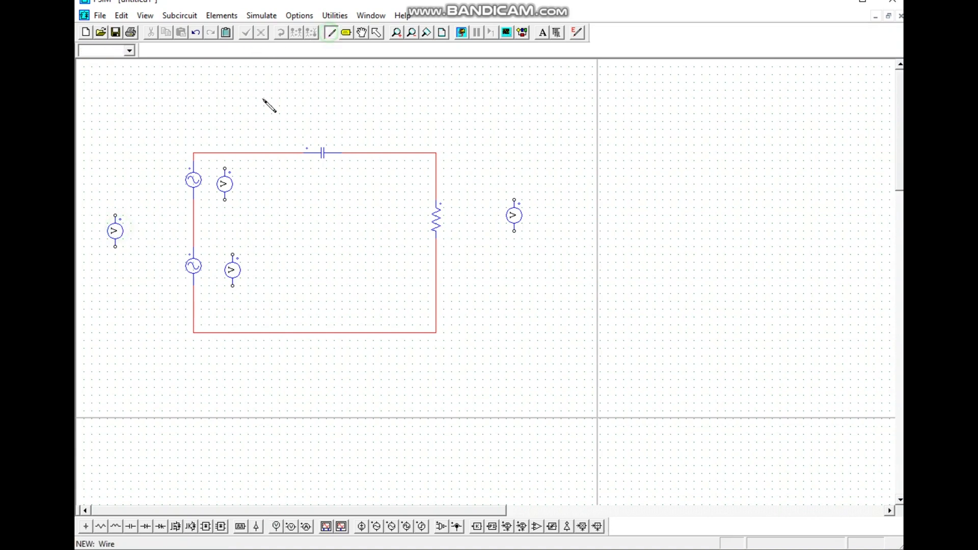
drag(194, 156, 231, 159)
drag(194, 215, 224, 201)
drag(194, 230, 232, 254)
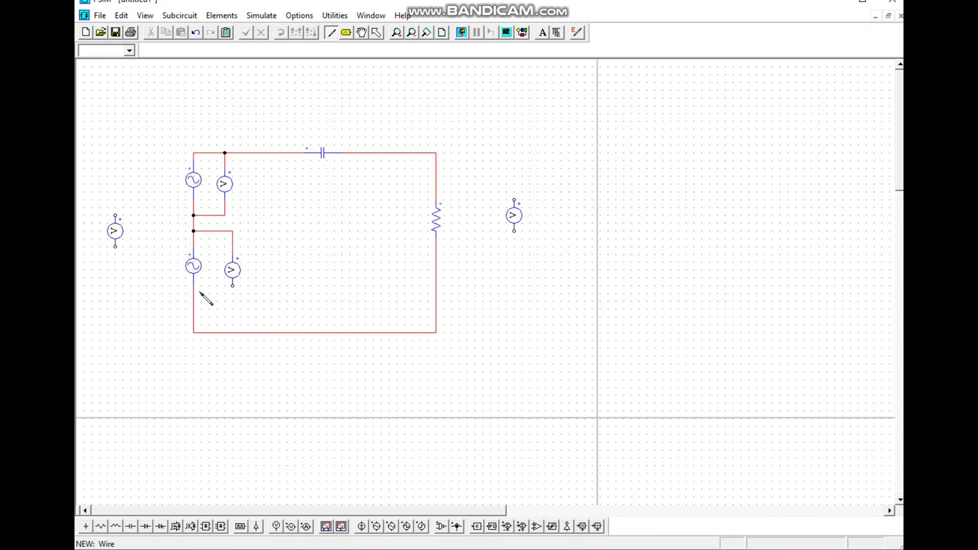
drag(195, 307, 233, 285)
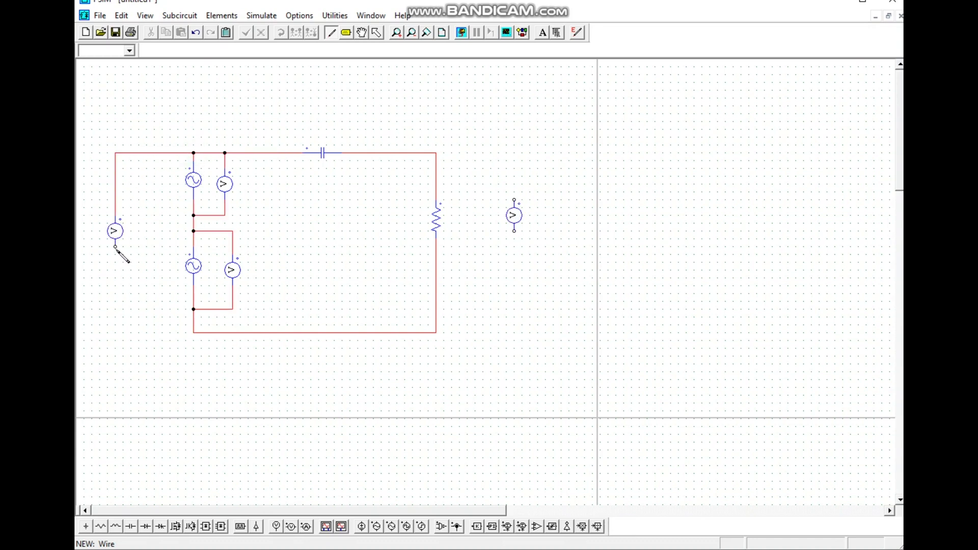
drag(115, 247, 194, 333)
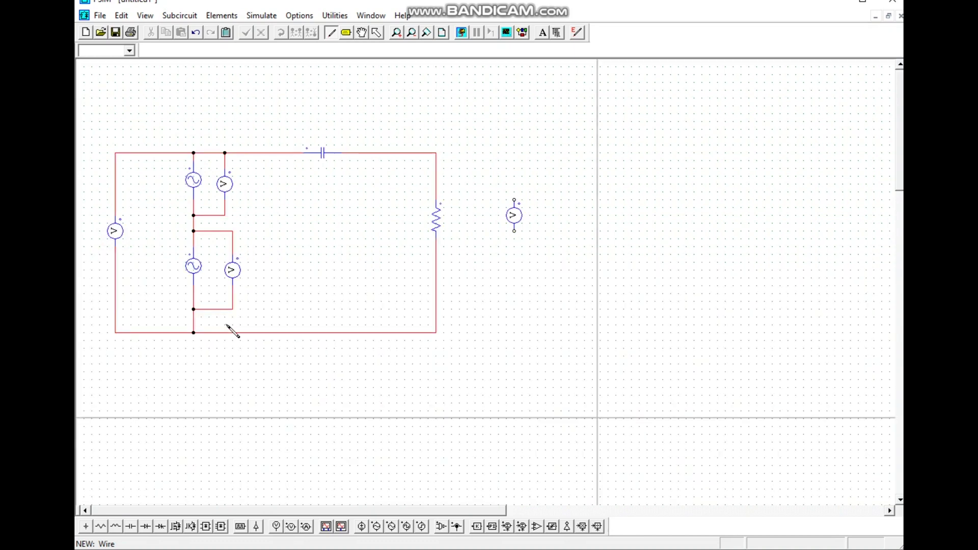
- Connect a ground to the loop's bottom wire and wire the rightmost voltage probe across the resistor
click(88, 526)
click(272, 361)
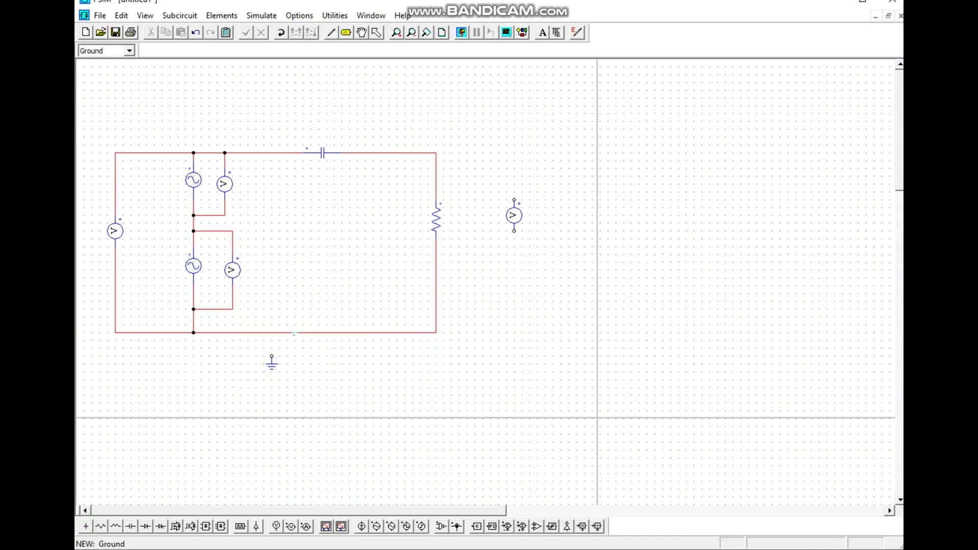
click(329, 35)
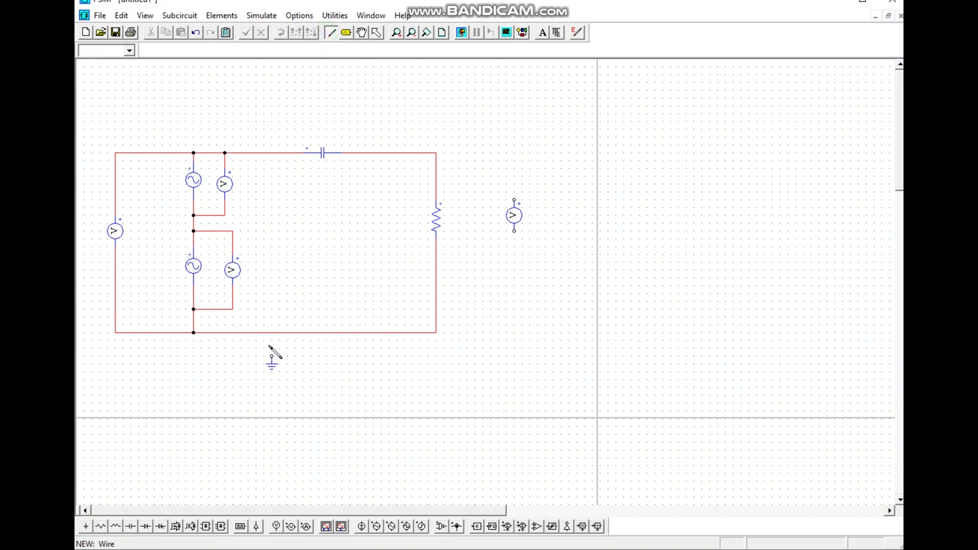
drag(271, 332, 272, 357)
mouse_move(436, 153)
mouse_down()
mouse_move(491, 164)
mouse_move(514, 201)
mouse_up()
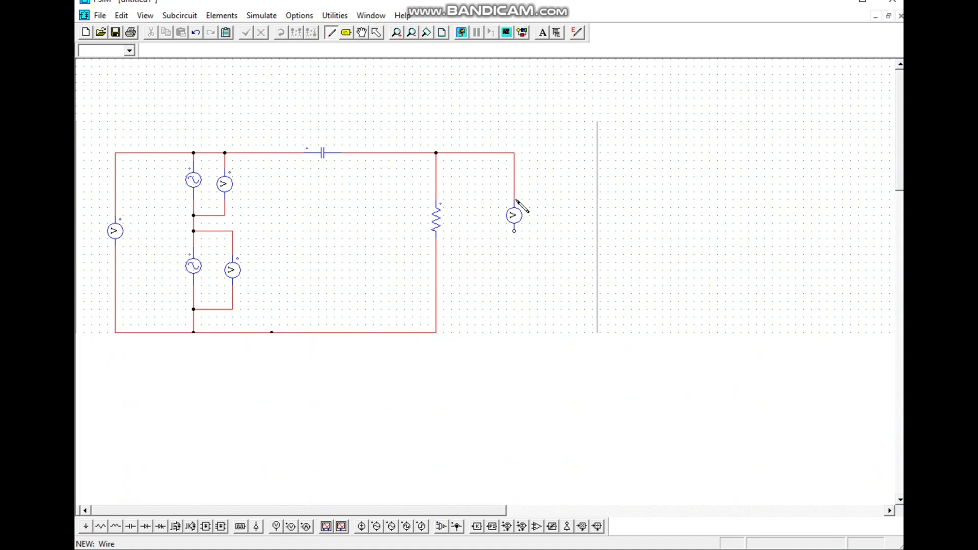
drag(435, 334, 515, 232)
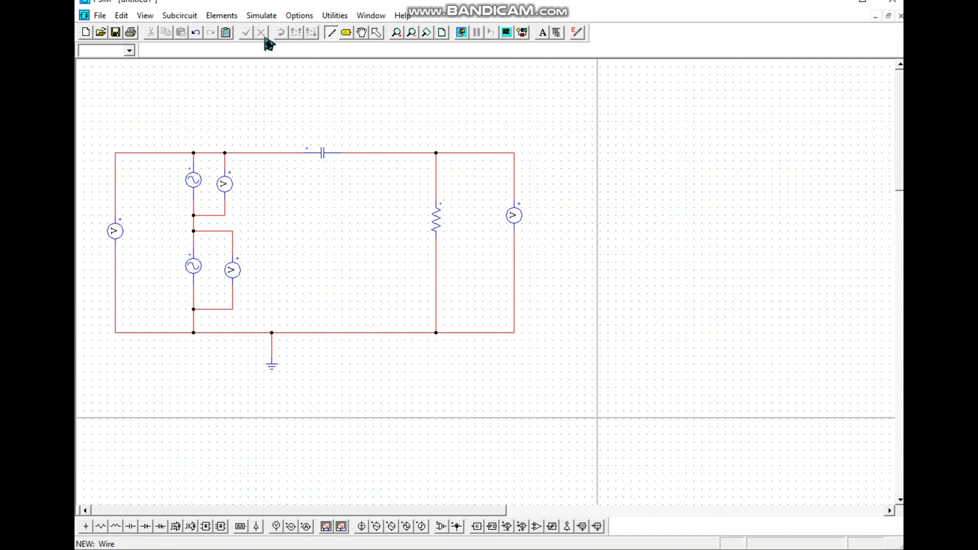
- Name the upper sine source Vin, set its peak amplitude to 20, and display its name, amplitude and frequency
click(376, 34)
click(187, 189)
double_click(189, 185)
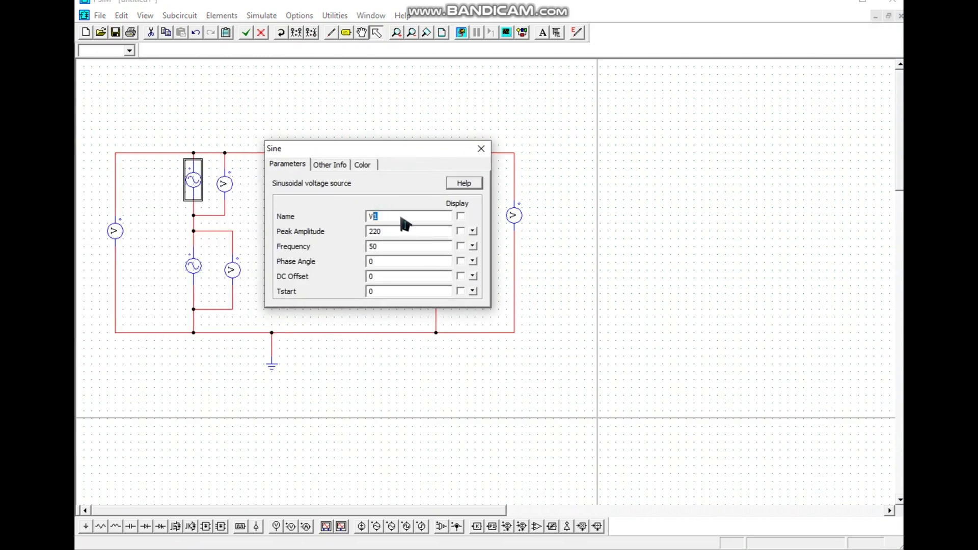
text(in)
click(460, 216)
click(387, 232)
drag(387, 232, 375, 239)
text(20)
click(461, 247)
click(461, 231)
click(481, 148)
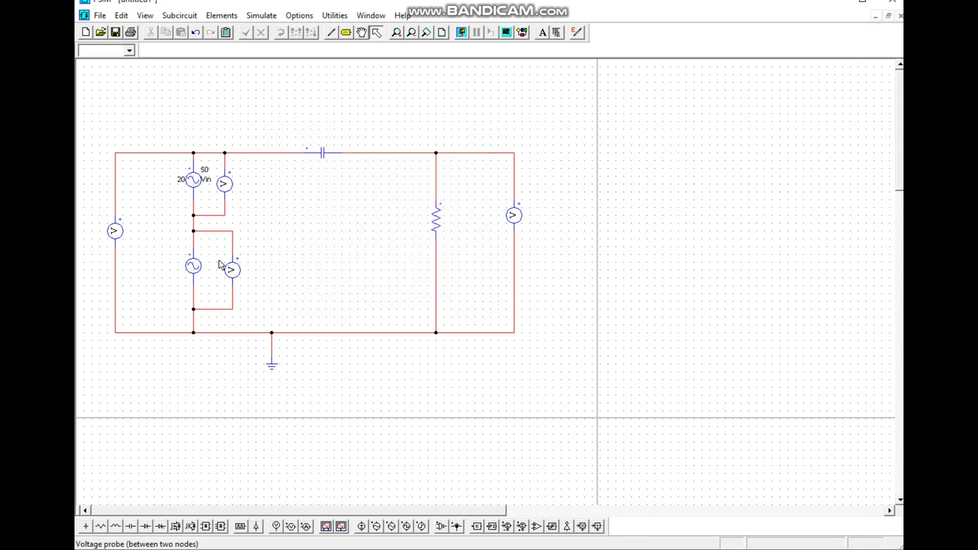
- Name the lower sine source Vnoise, set its peak amplitude to 2, and display its name, amplitude and frequency
double_click(194, 266)
drag(387, 216, 369, 229)
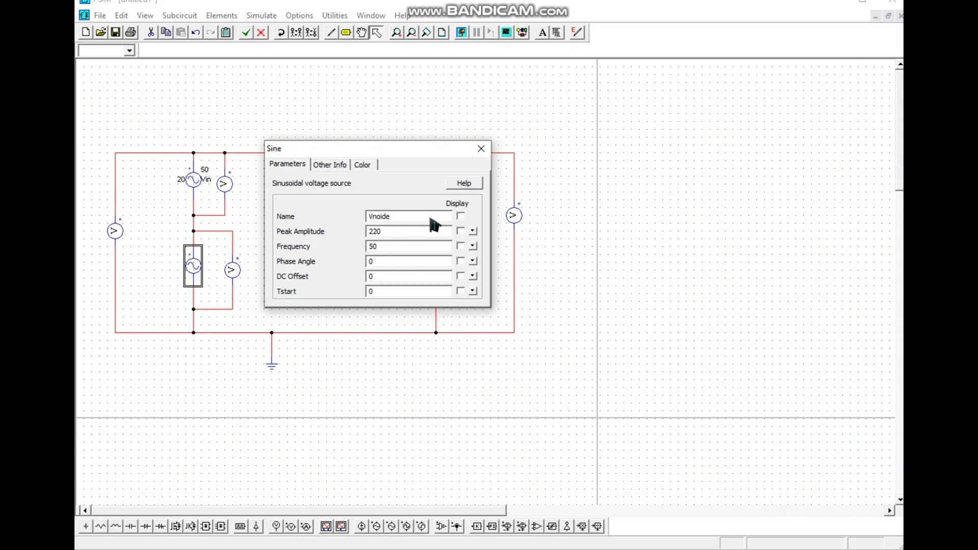
key(BackSpace)
text(s)
click(460, 216)
drag(395, 230, 368, 238)
text(2)
click(460, 231)
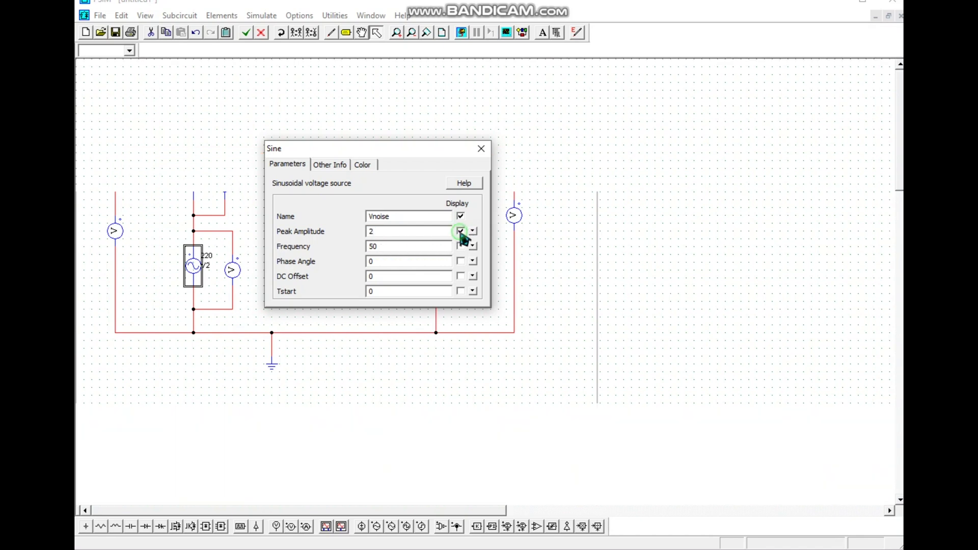
click(461, 247)
click(481, 148)
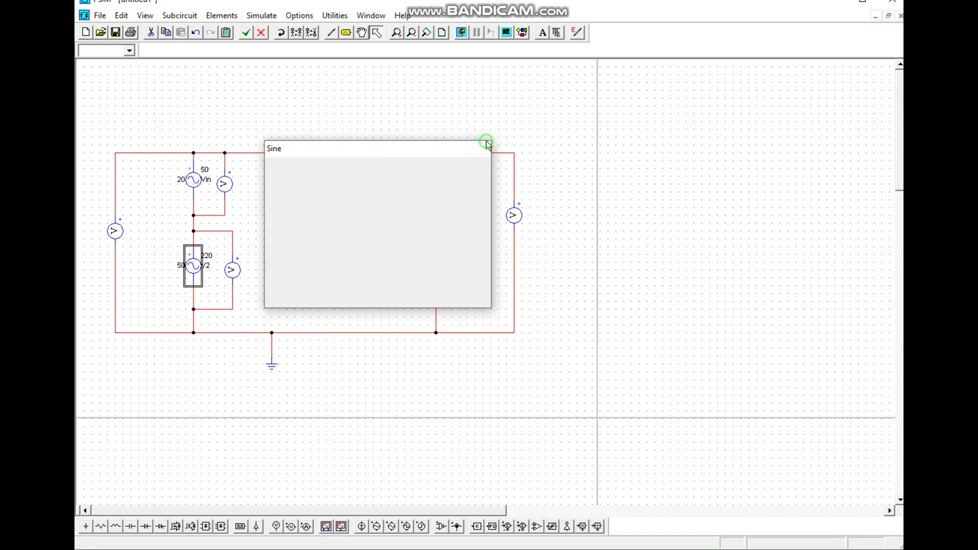
click(373, 239)
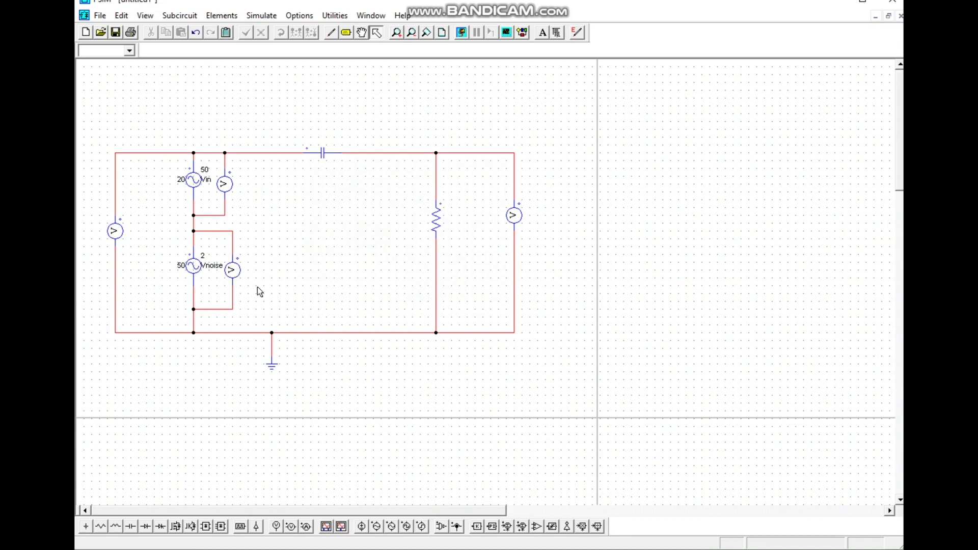
- Set the Vnoise source's frequency to 4
double_click(202, 265)
double_click(377, 246)
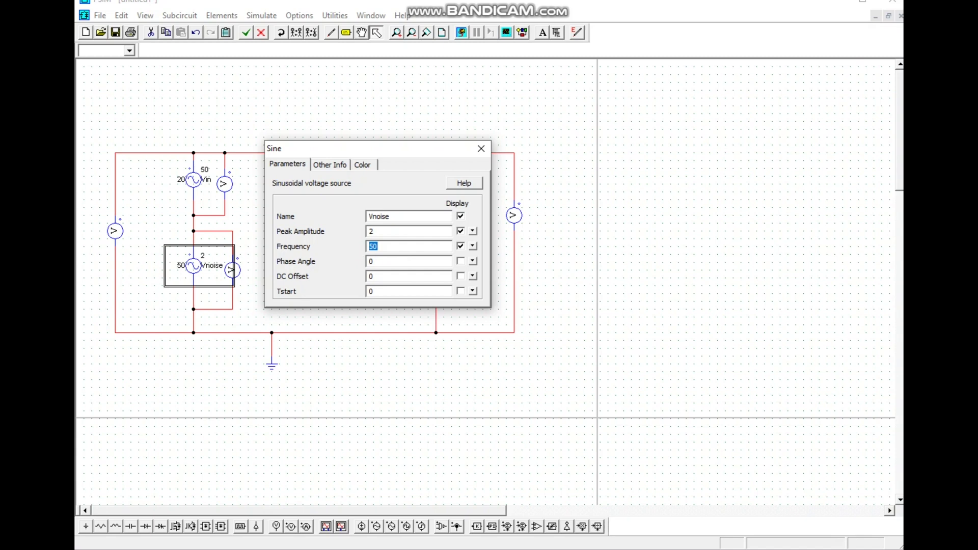
text(4)
click(481, 149)
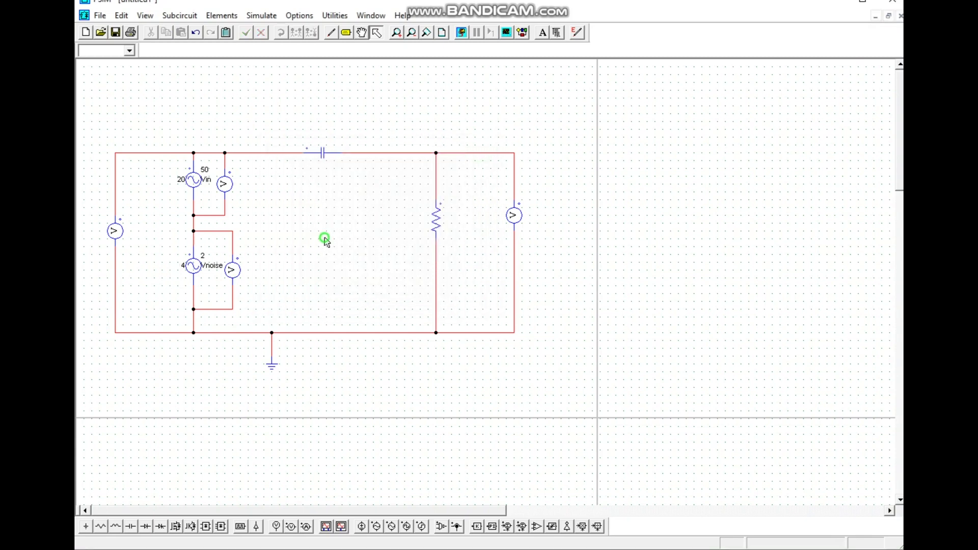
- Display the names of the voltage probes across the Vin and Vnoise sources
double_click(225, 184)
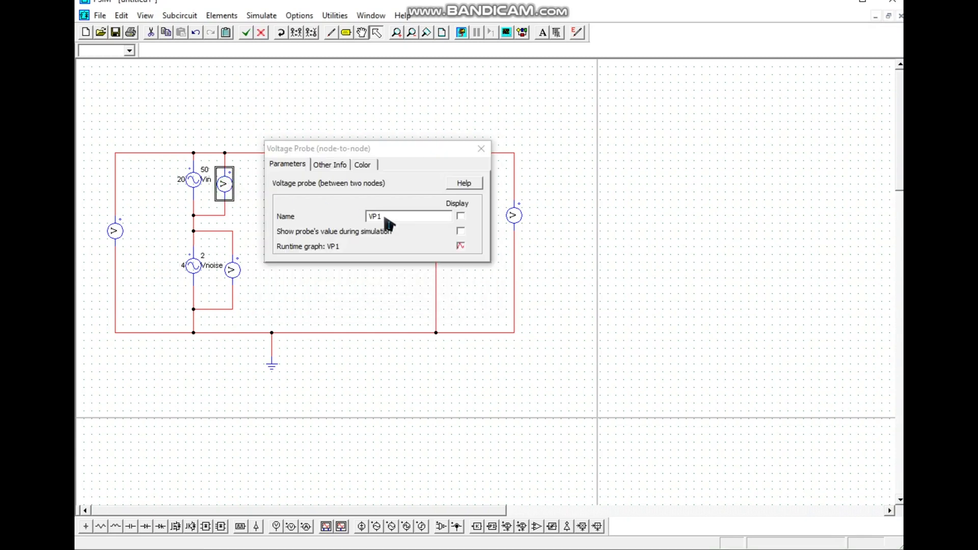
click(460, 216)
click(481, 148)
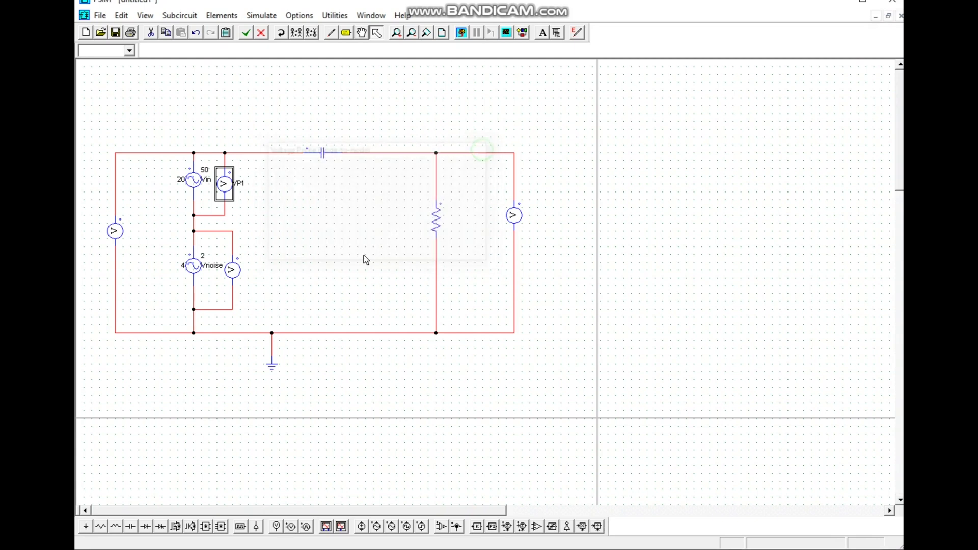
double_click(232, 270)
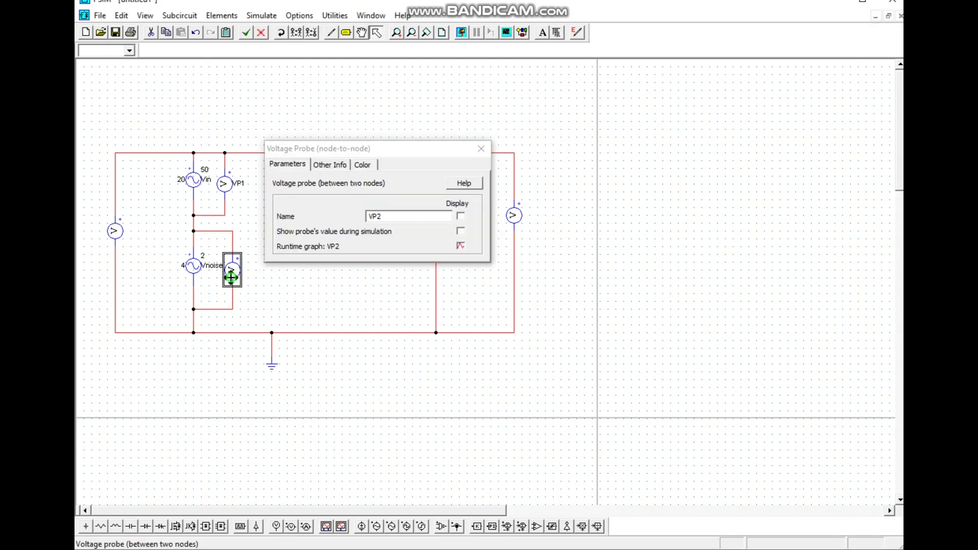
click(461, 216)
click(480, 149)
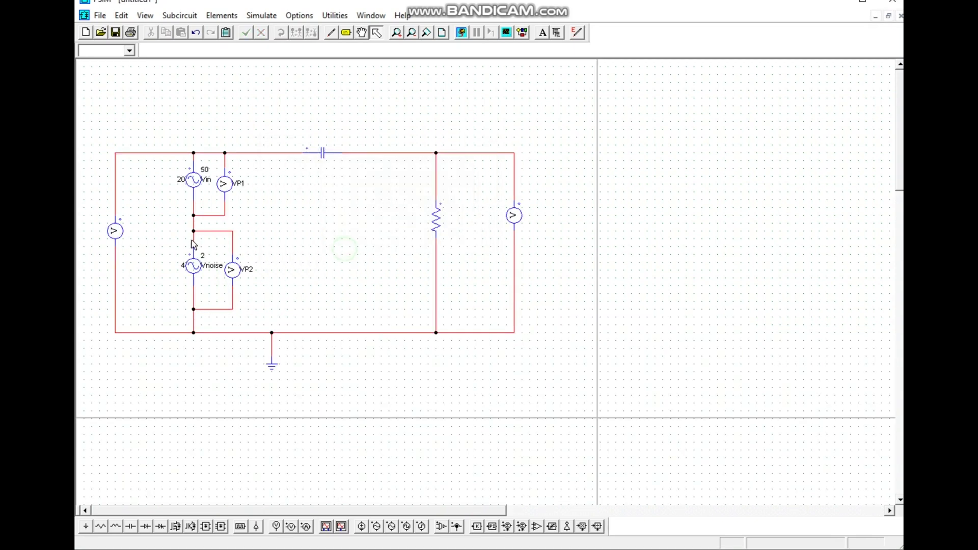
- Rename the leftmost voltage probe Vfull and display its name
double_click(121, 238)
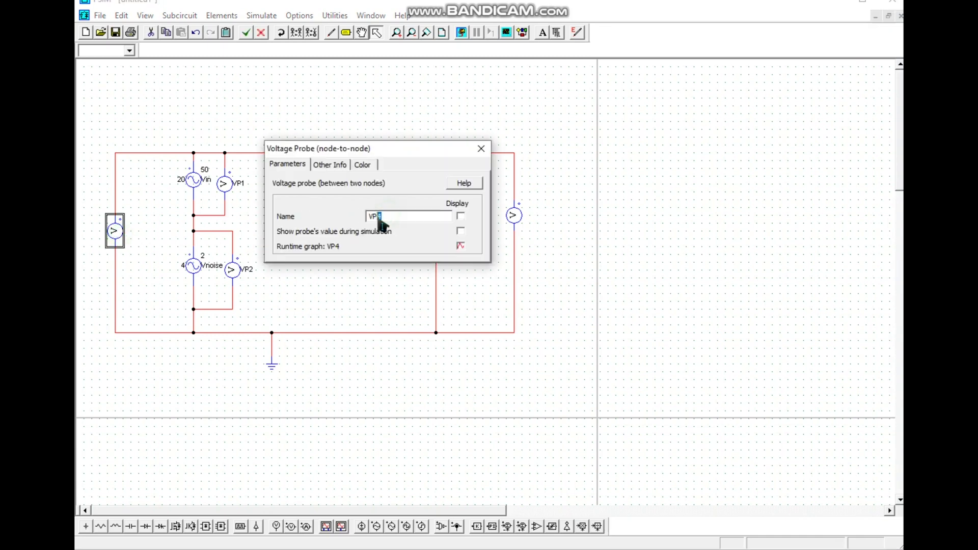
drag(382, 217, 373, 218)
text(full)
click(461, 219)
click(481, 149)
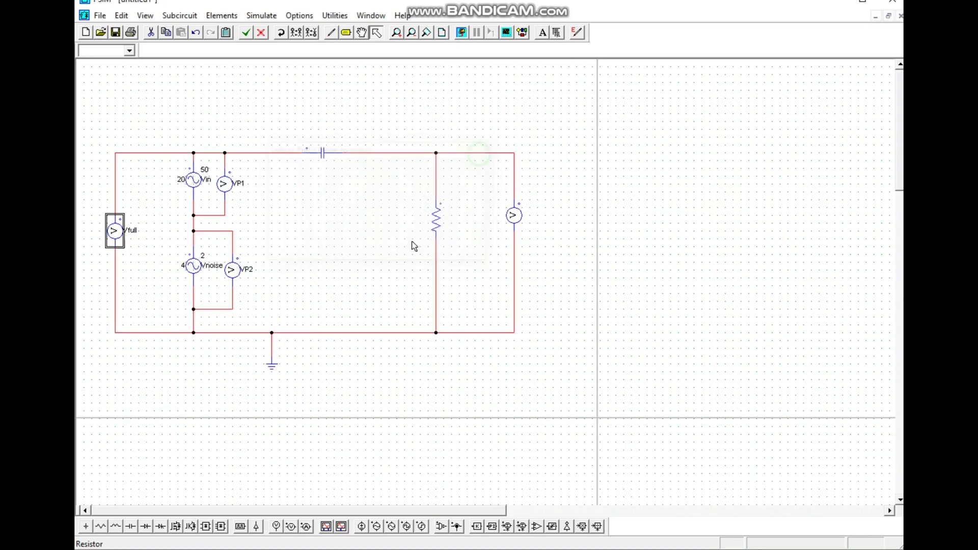
- Set the capacitor's capacitance to 1uf and display its name and capacitance on the schematic
double_click(324, 157)
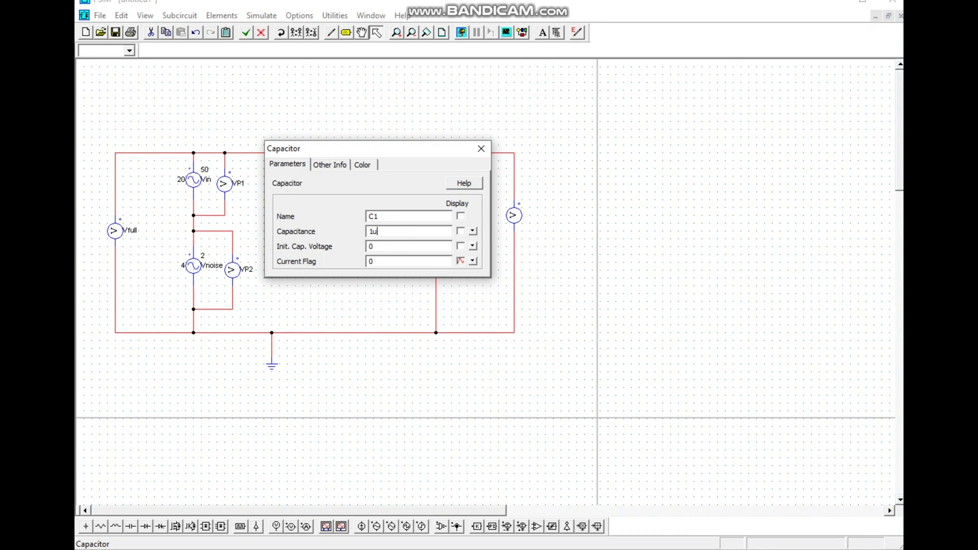
click(461, 231)
click(460, 216)
click(481, 148)
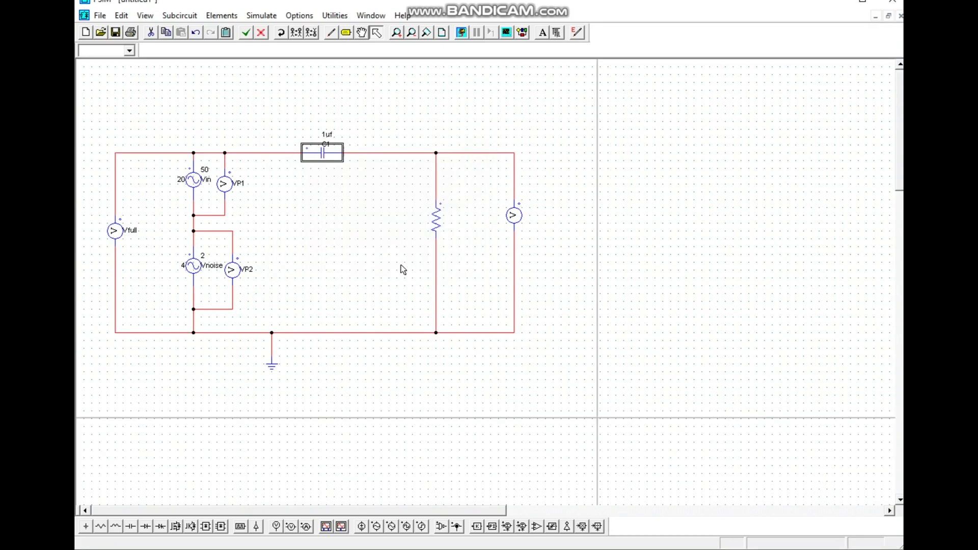
- Display the resistor's name and resistance on the schematic
double_click(440, 222)
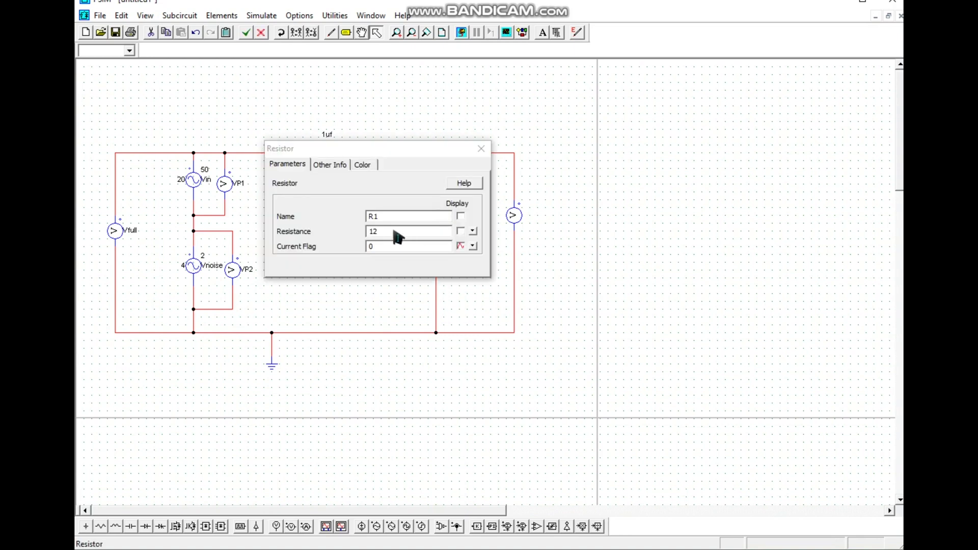
click(461, 215)
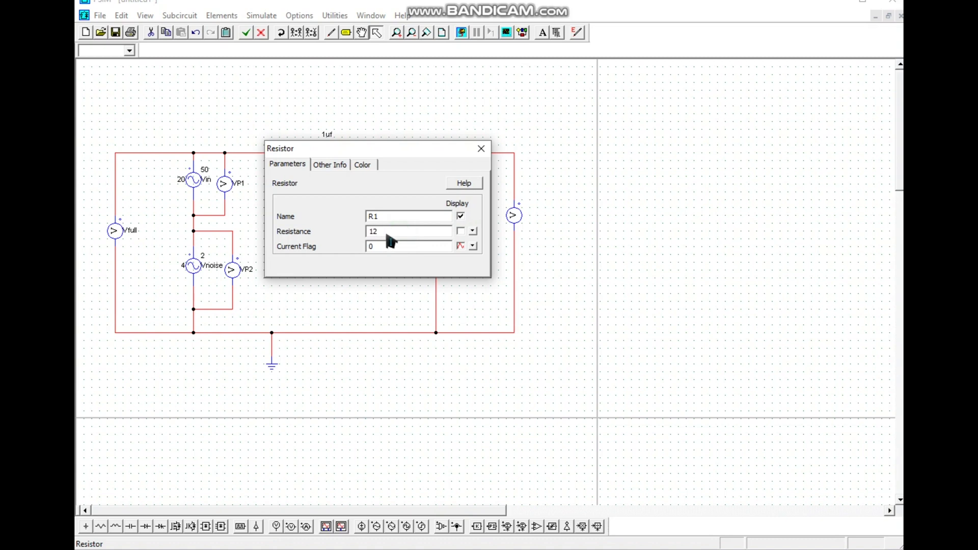
click(461, 230)
click(481, 148)
- Rename the voltage probe across the resistor VR and display its name
double_click(515, 218)
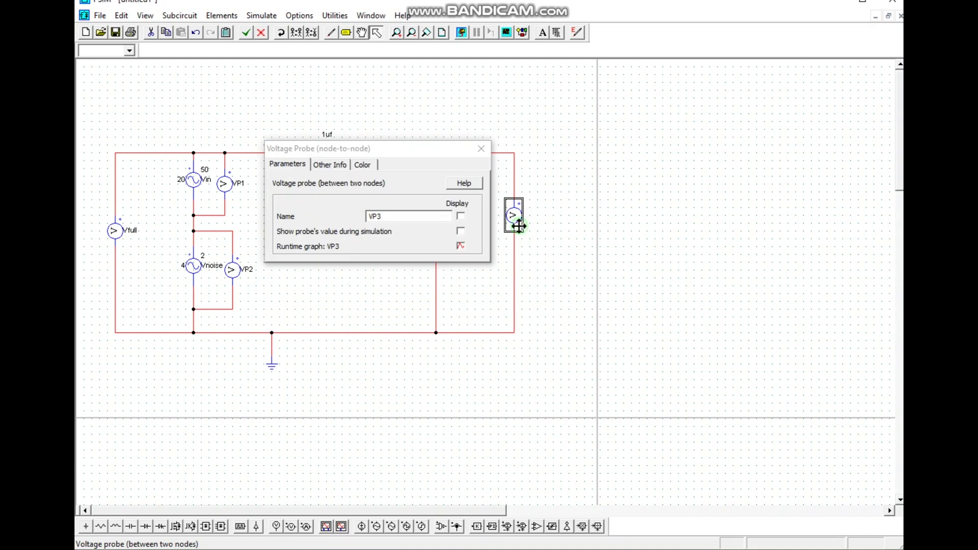
click(460, 215)
drag(383, 217, 375, 218)
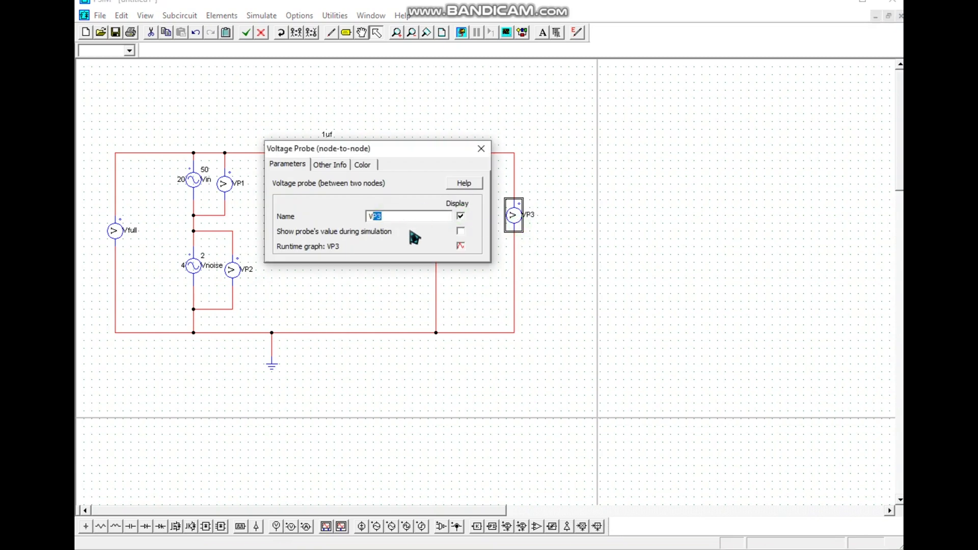
text(R)
click(481, 148)
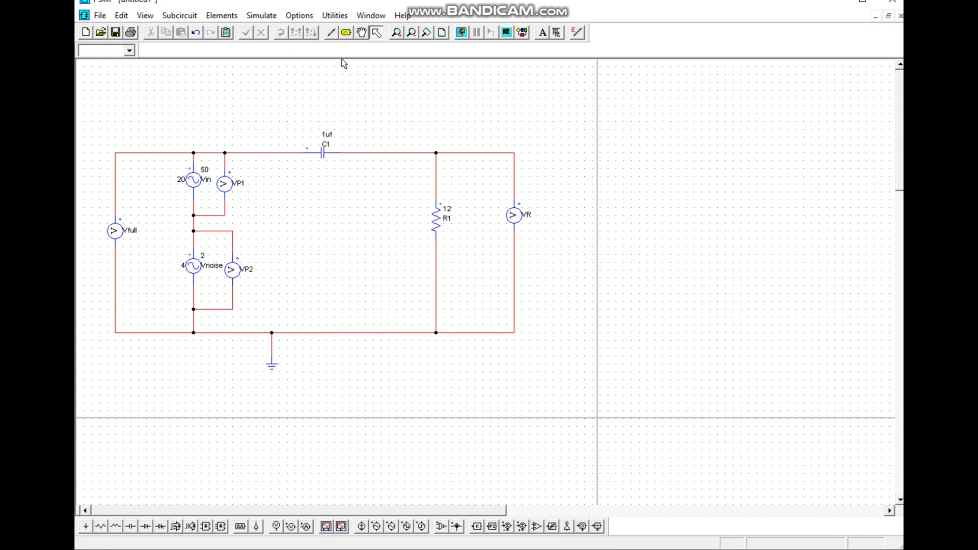
- Run the simulation and plot Vfull, VP1, VP2 and VR together in one graph
click(462, 35)
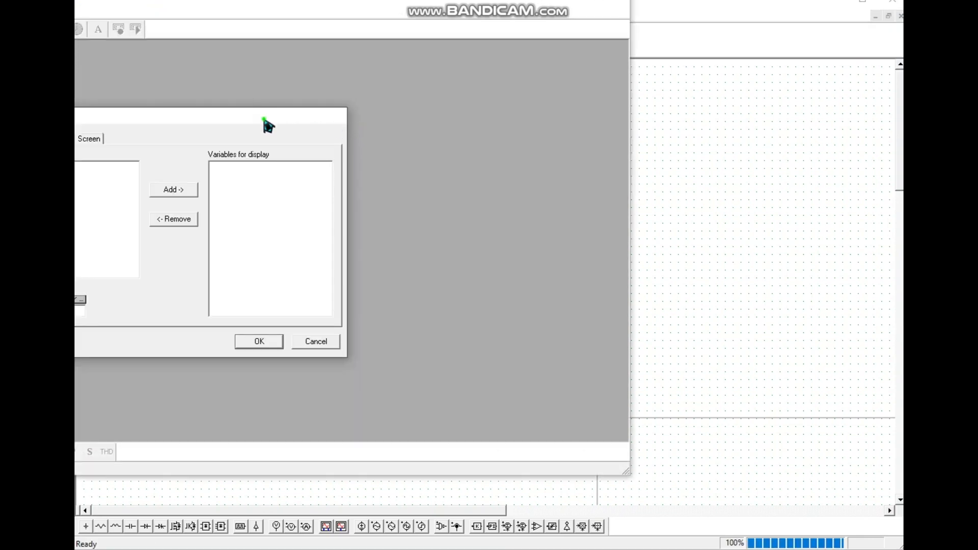
click(307, 171)
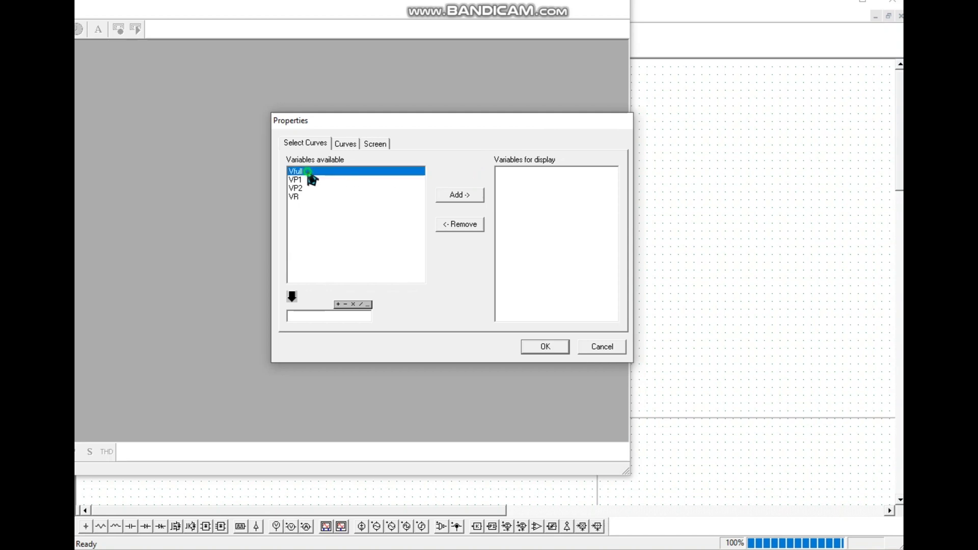
key(shift+Down)
key(shift+Down)
key(shift+Down)
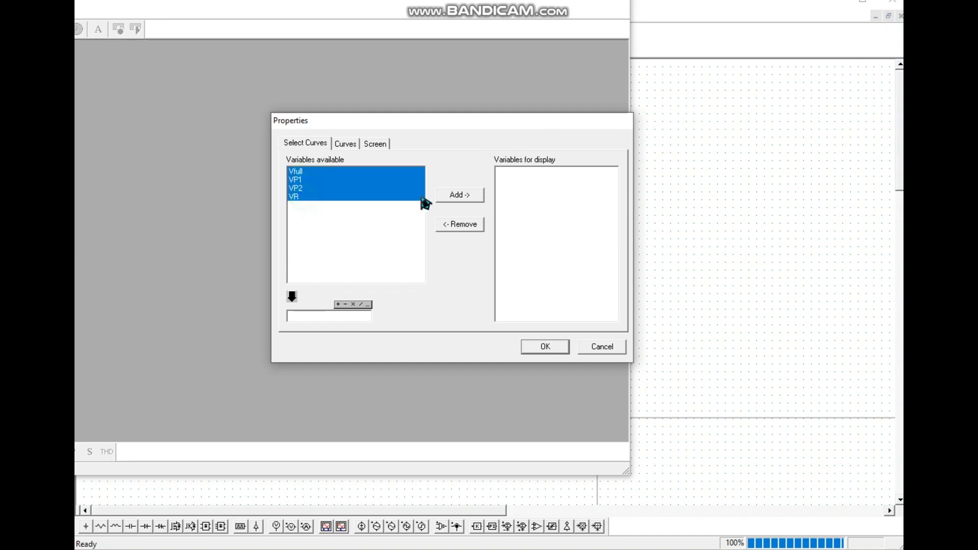
click(450, 195)
click(545, 347)
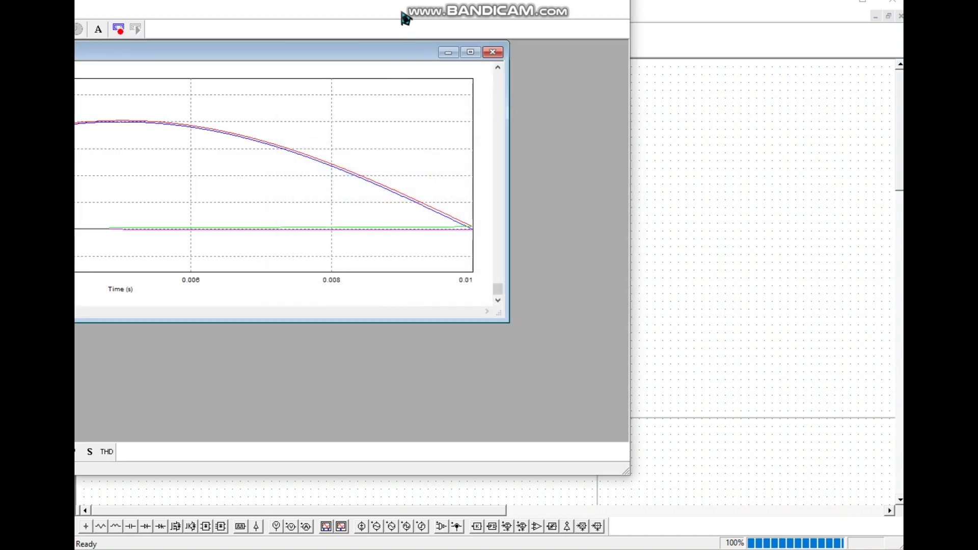
- Reposition the Simview window, maximize the combined graph to examine all four curves, and close Simview
drag(358, 57, 406, 65)
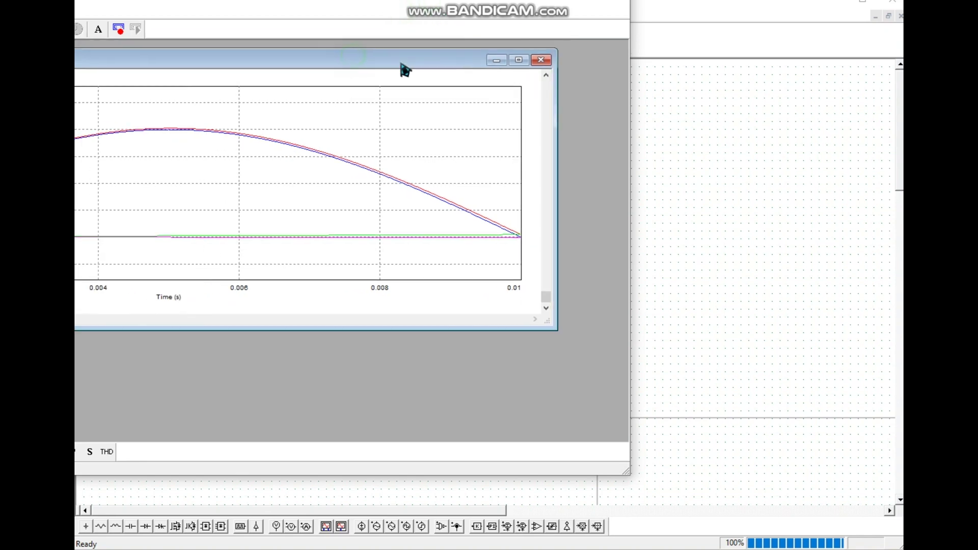
drag(15, 15, 410, 42)
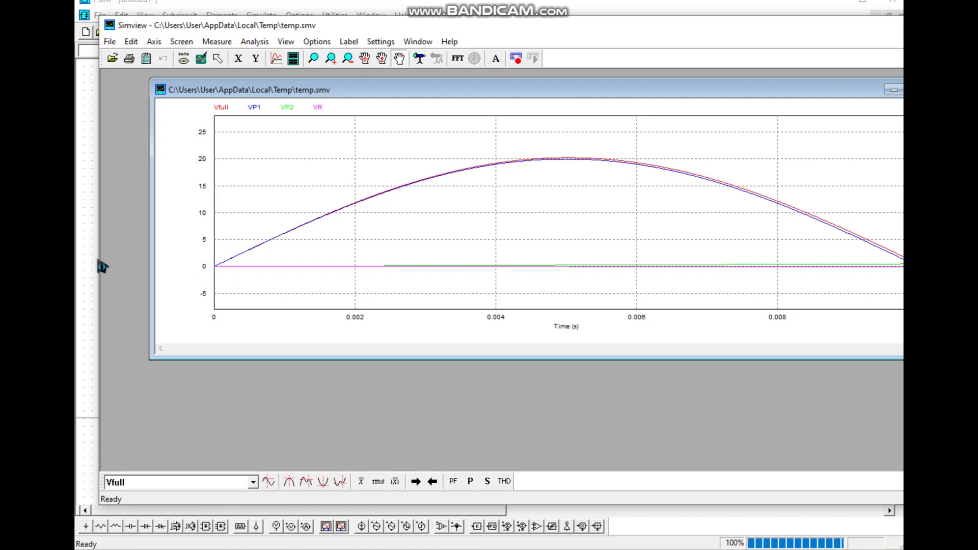
drag(104, 262, 362, 263)
drag(713, 27, 497, 28)
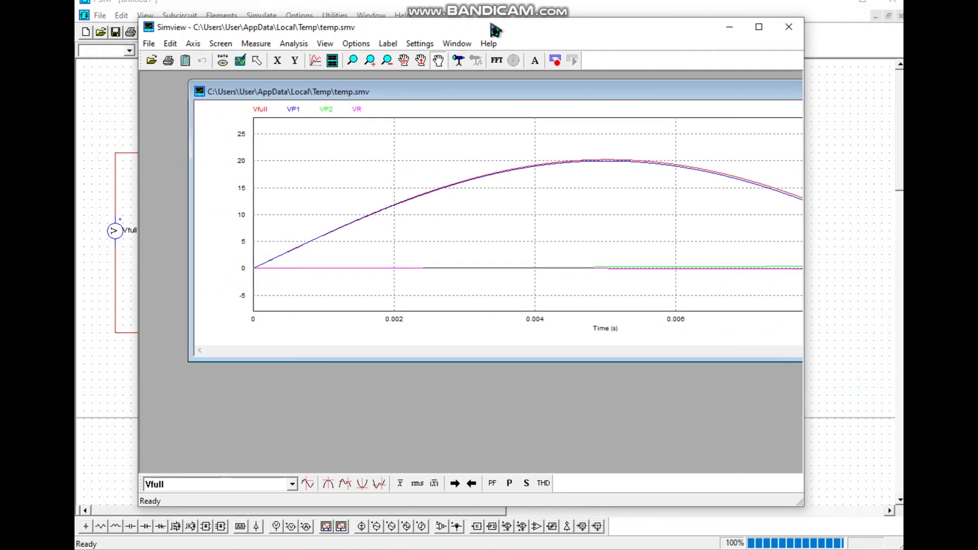
drag(618, 88, 412, 114)
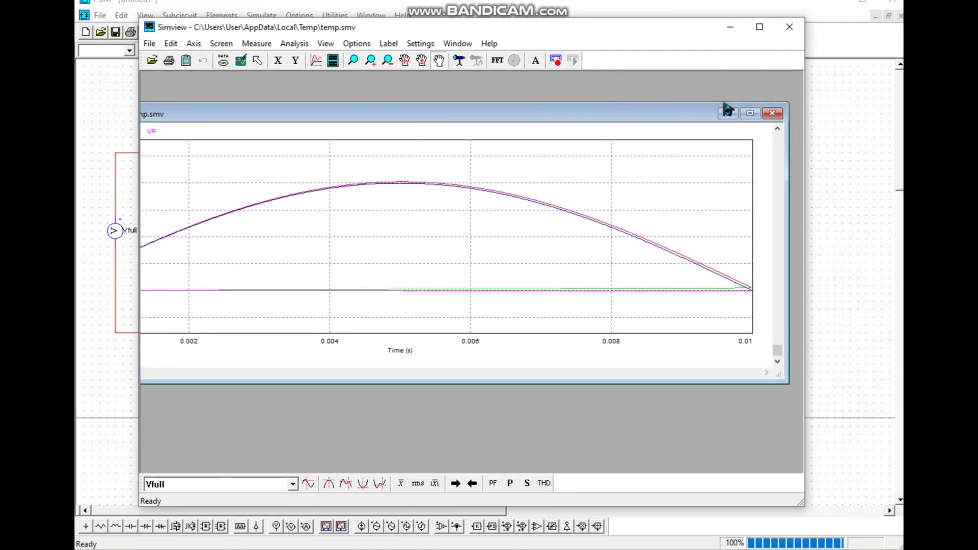
click(750, 114)
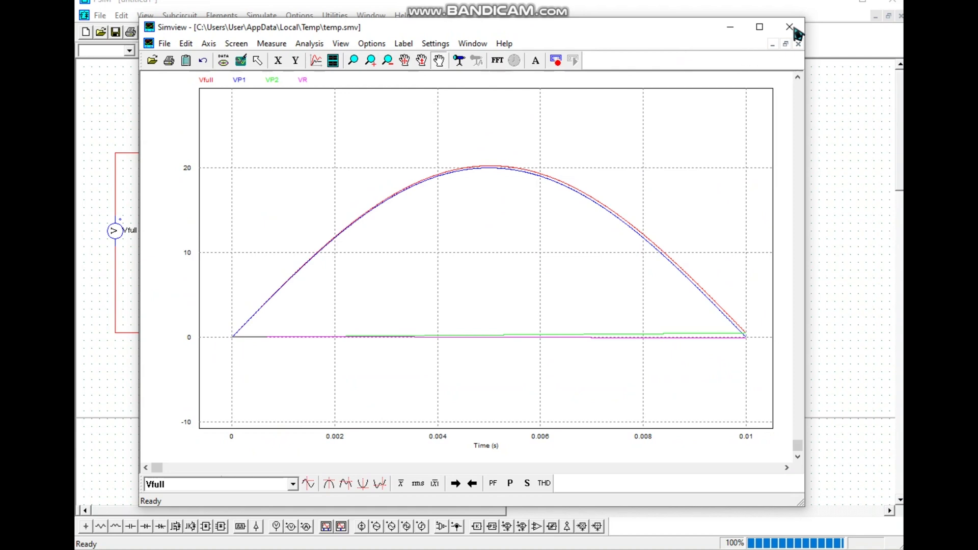
click(791, 27)
click(463, 42)
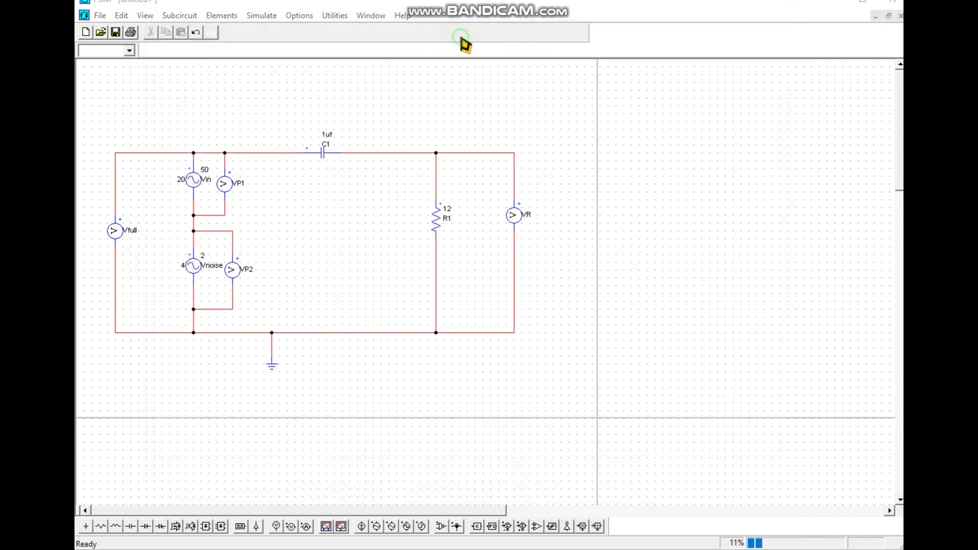
drag(268, 135, 463, 125)
drag(231, 174, 231, 194)
click(390, 199)
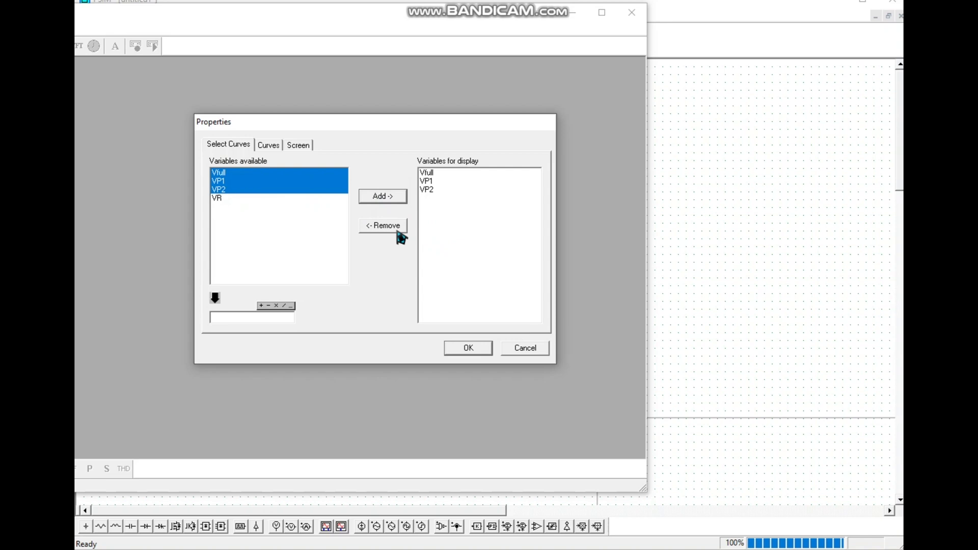
click(527, 351)
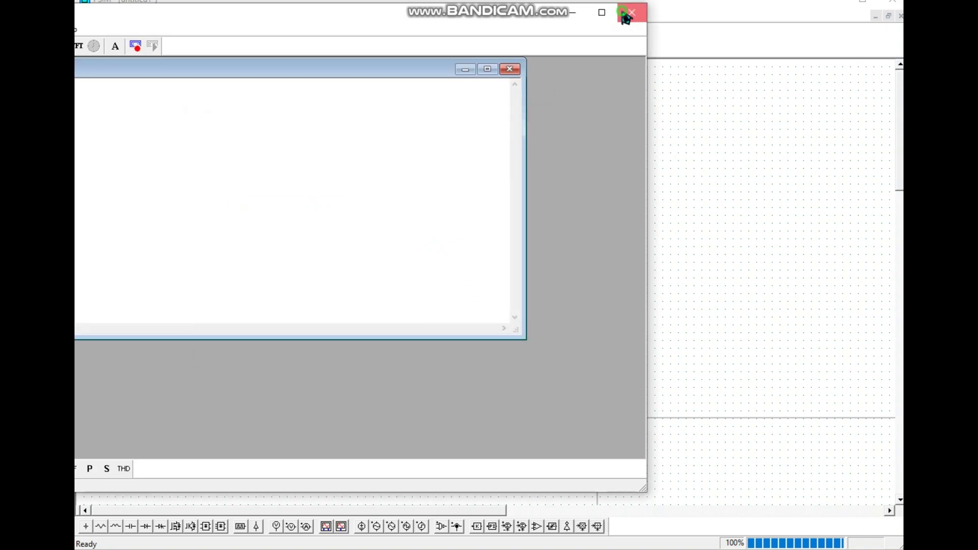
click(630, 13)
- Run the simulation again and plot only the Vfull curve
click(461, 34)
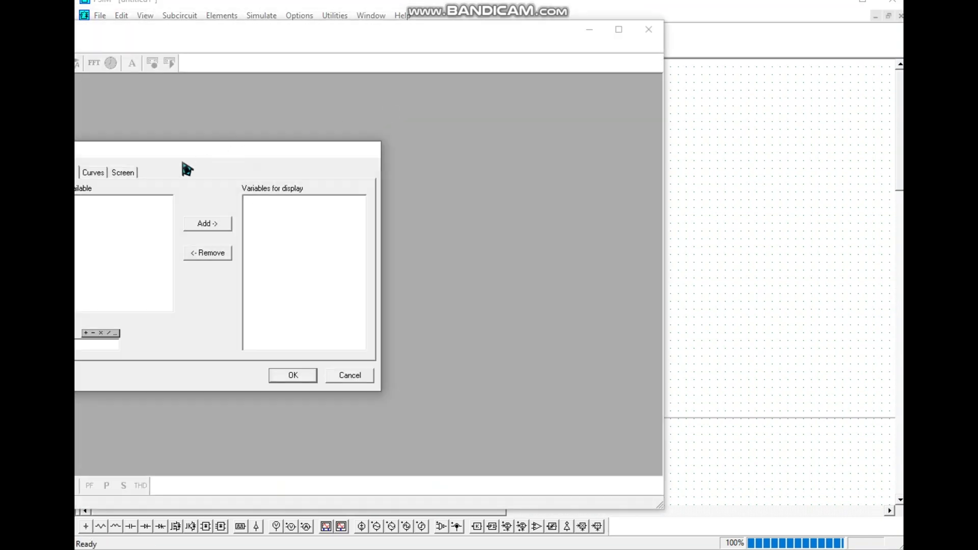
click(279, 182)
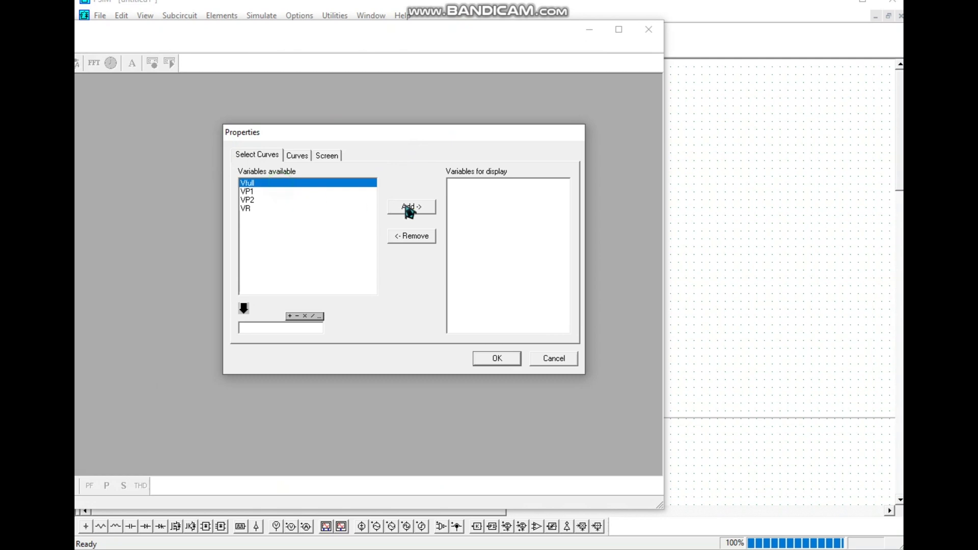
click(496, 358)
- Resize and reposition the Simview window and maximize the Vfull graph inside it
double_click(385, 92)
click(559, 104)
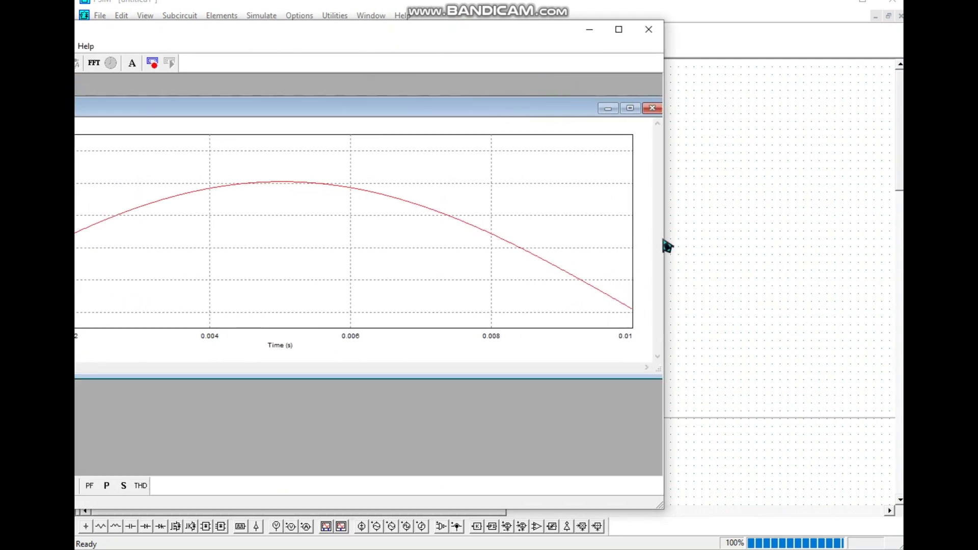
drag(667, 247, 453, 231)
drag(288, 30, 708, 27)
drag(661, 103, 492, 119)
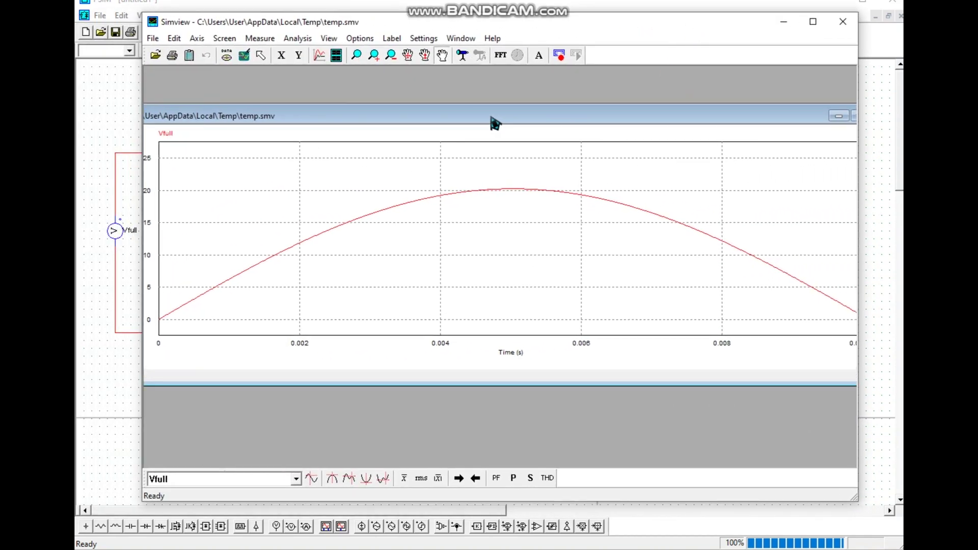
drag(585, 122, 545, 124)
click(801, 123)
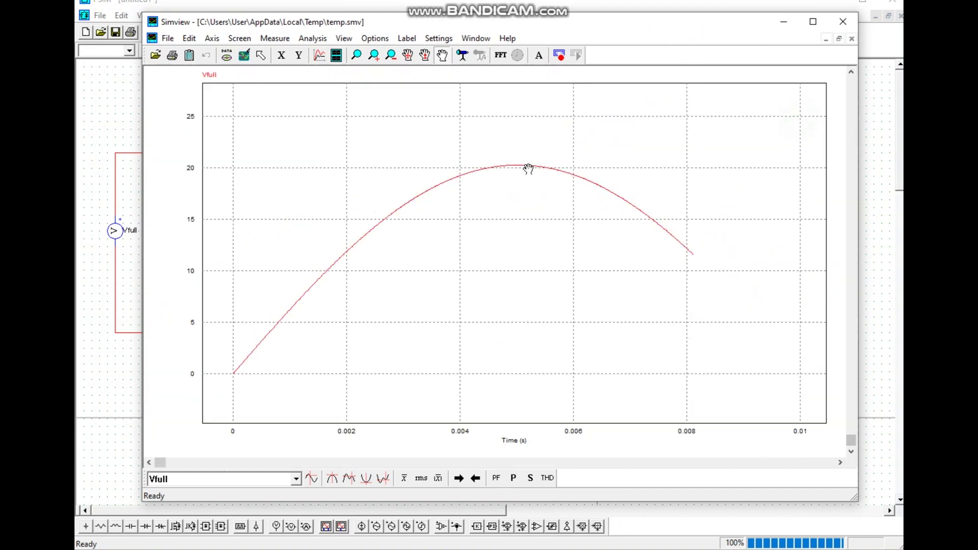
- Add a second graph screen below Vfull showing the VP1 curve
click(336, 56)
click(350, 201)
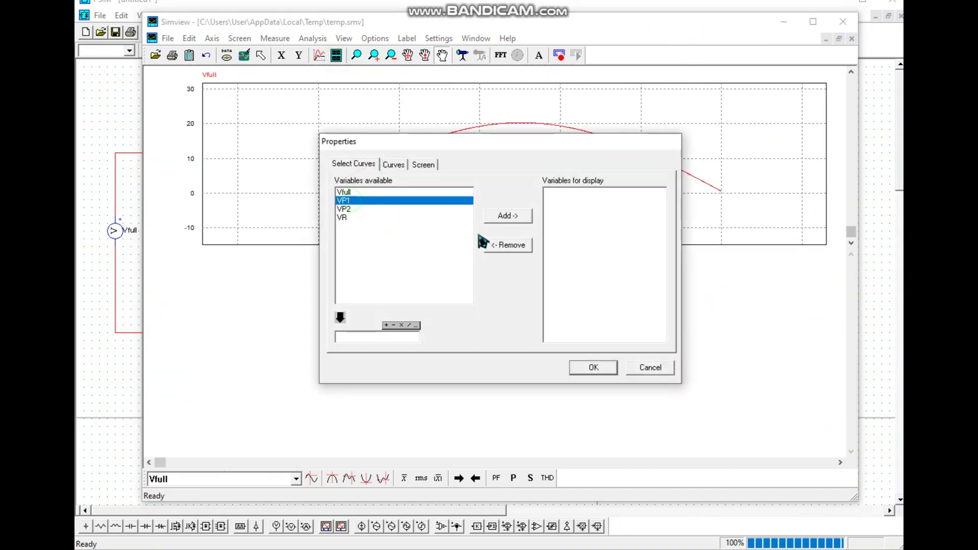
click(510, 215)
click(604, 368)
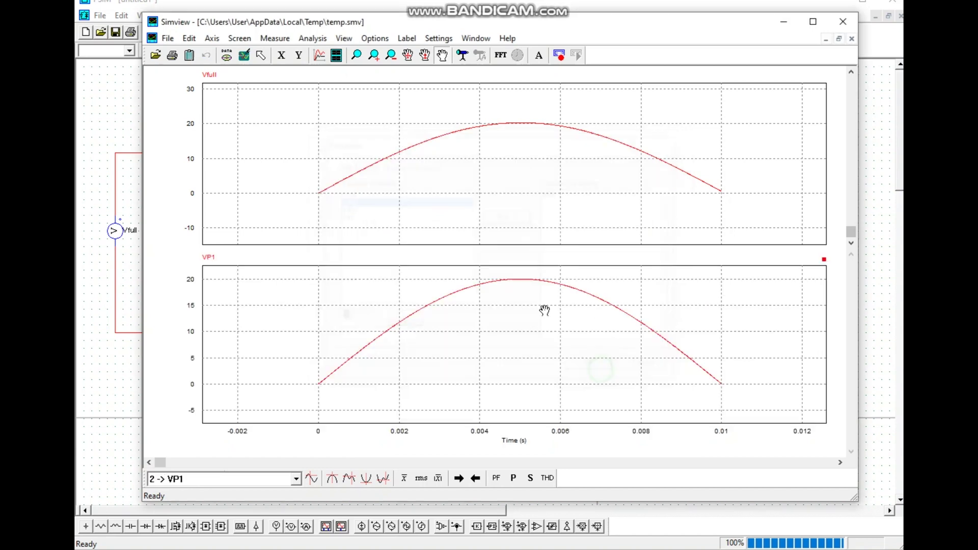
scroll(520, 293, down, 1)
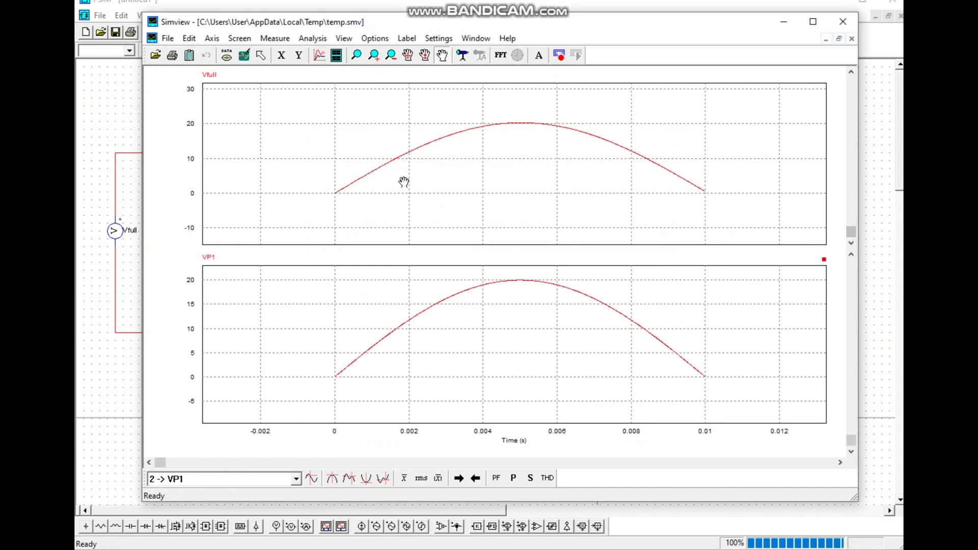
- Add a third graph screen showing the VP2 curve
click(336, 55)
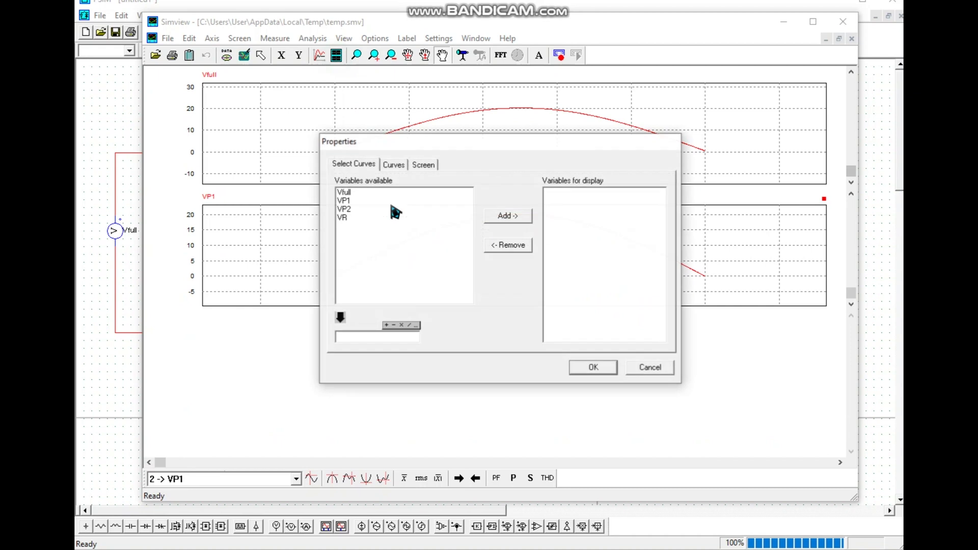
click(351, 209)
click(520, 216)
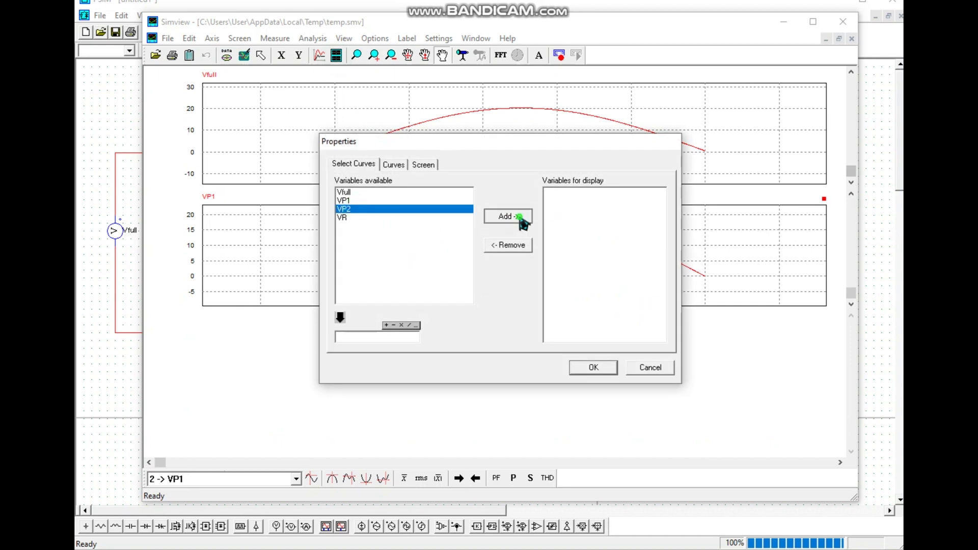
click(592, 371)
scroll(545, 279, up, 2)
scroll(544, 279, down, 4)
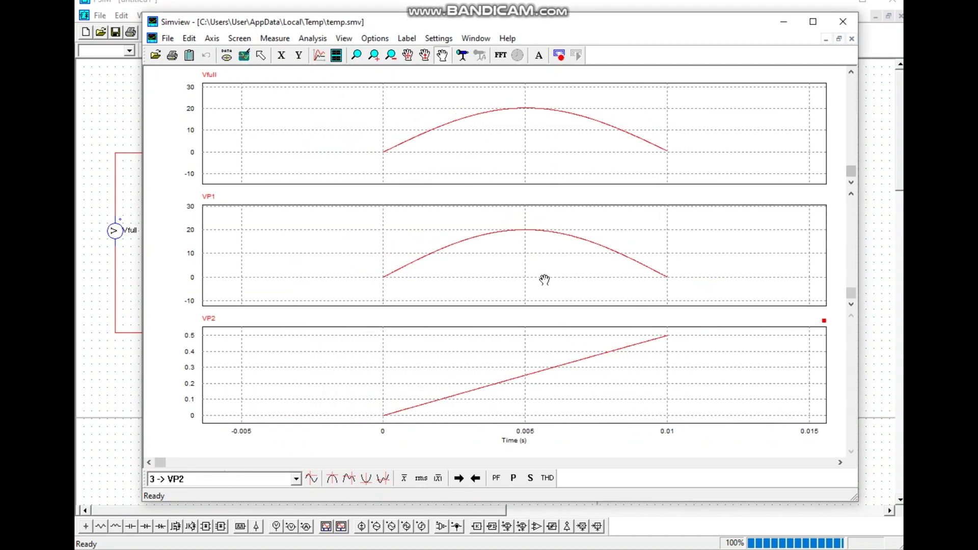
- Add a fourth graph screen showing the VR curve and widen the Simview window on both sides
mouse_move(494, 22)
mouse_down()
mouse_move(488, 309)
mouse_move(476, 236)
mouse_move(495, 19)
mouse_move(502, 49)
mouse_move(499, 40)
mouse_up()
click(339, 71)
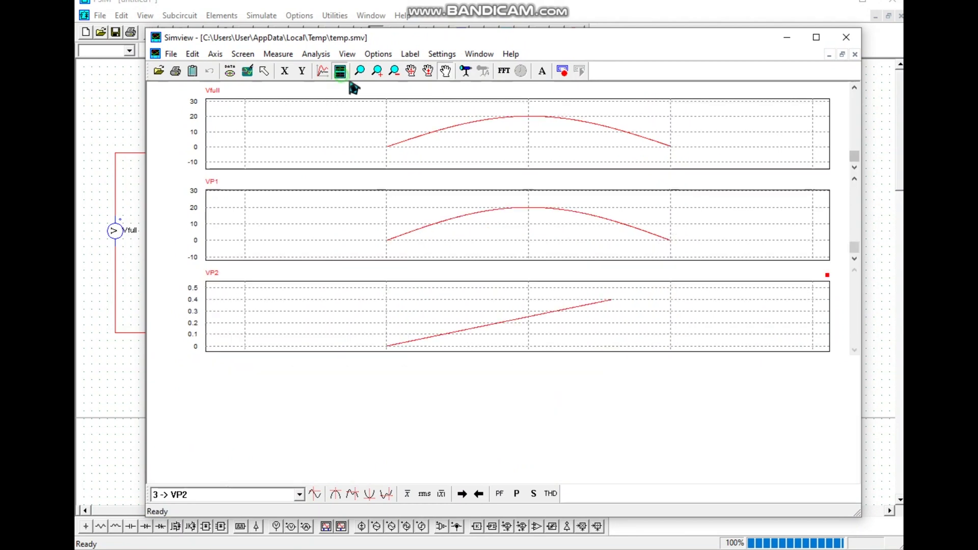
click(354, 234)
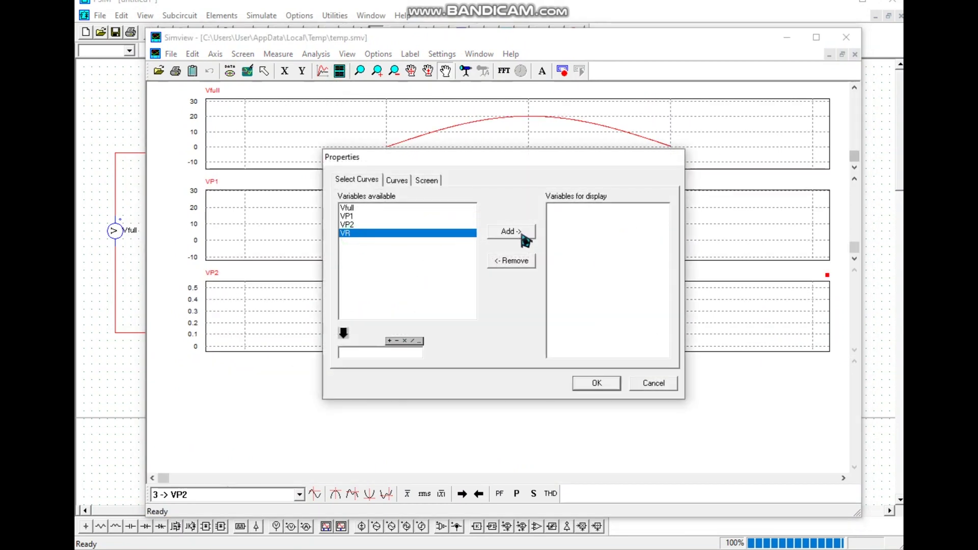
click(519, 230)
click(598, 382)
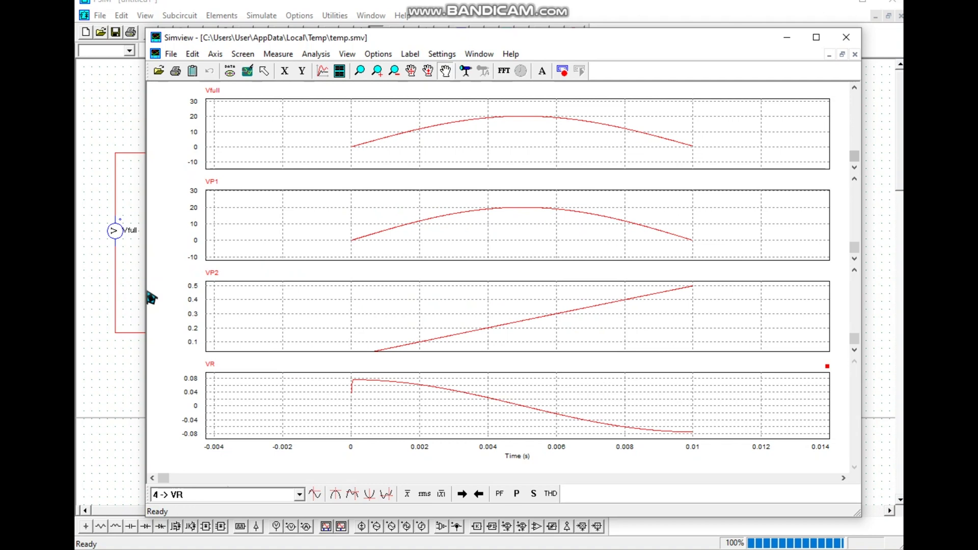
drag(148, 298, 92, 290)
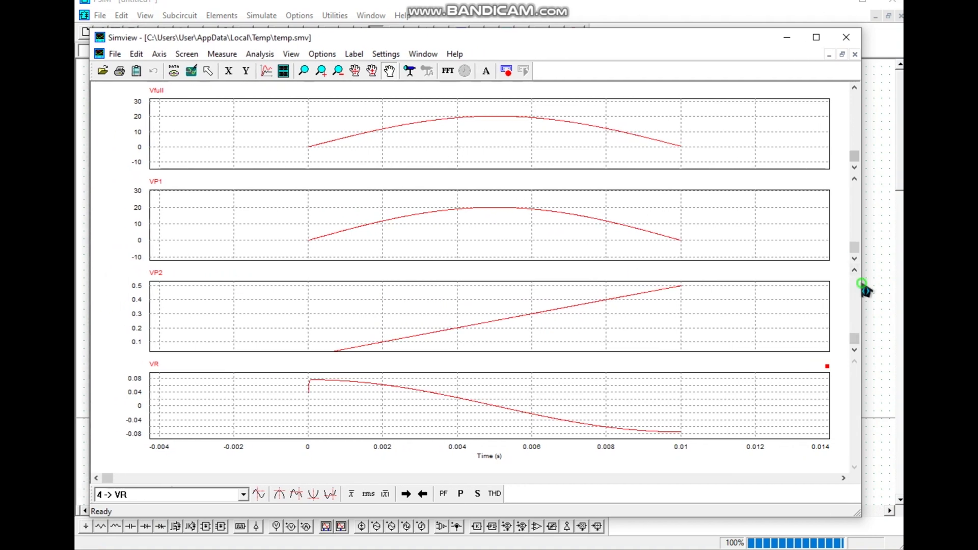
drag(865, 290, 900, 285)
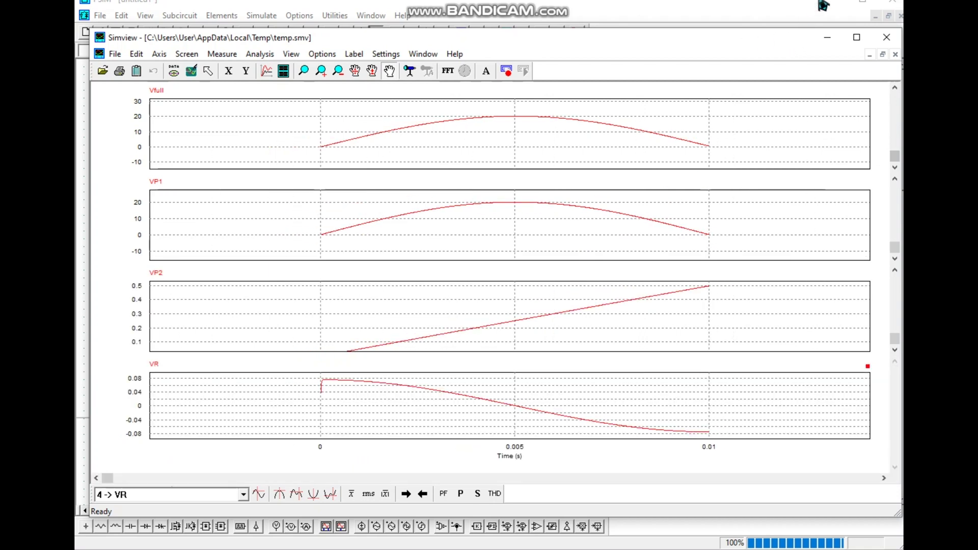
- Place a simulation control clock above the circuit and keep its default parameters
click(628, 26)
click(269, 17)
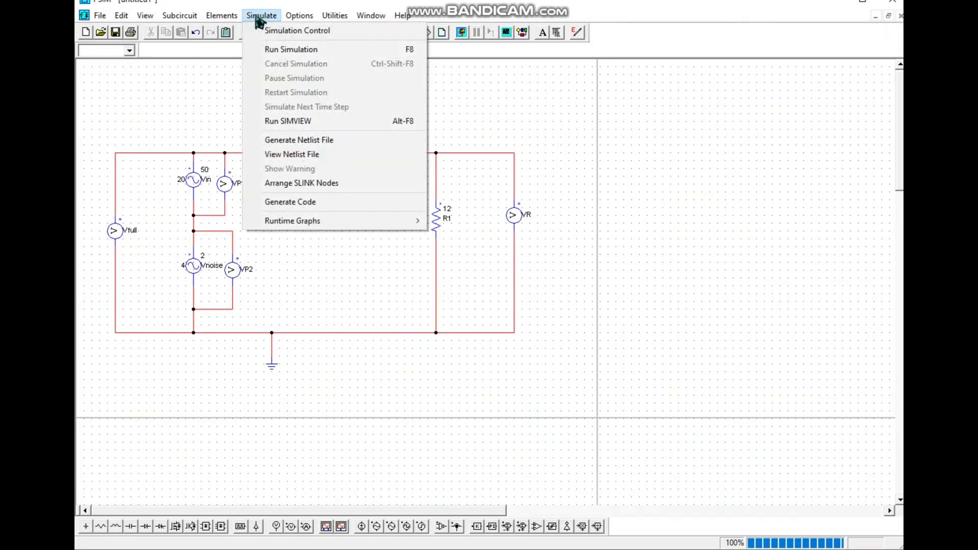
click(273, 30)
double_click(272, 82)
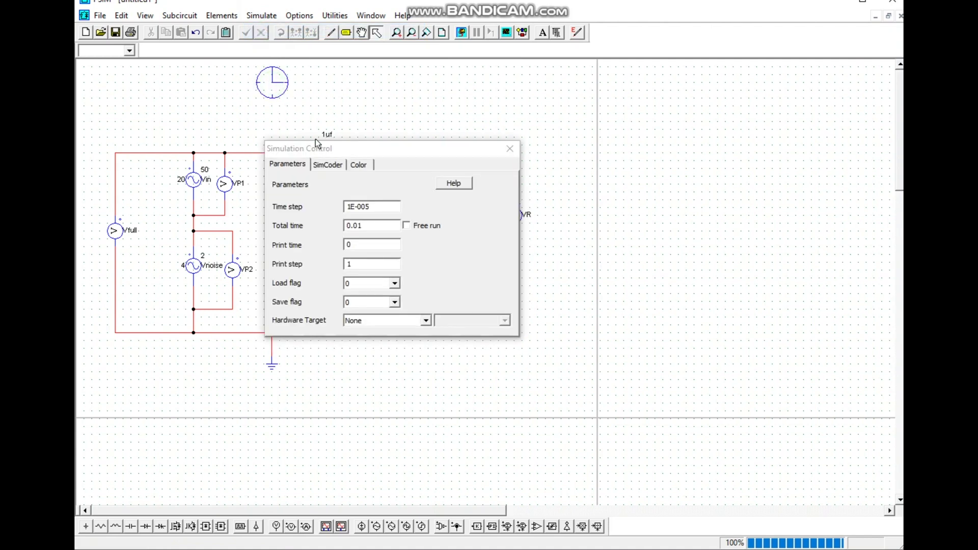
click(510, 148)
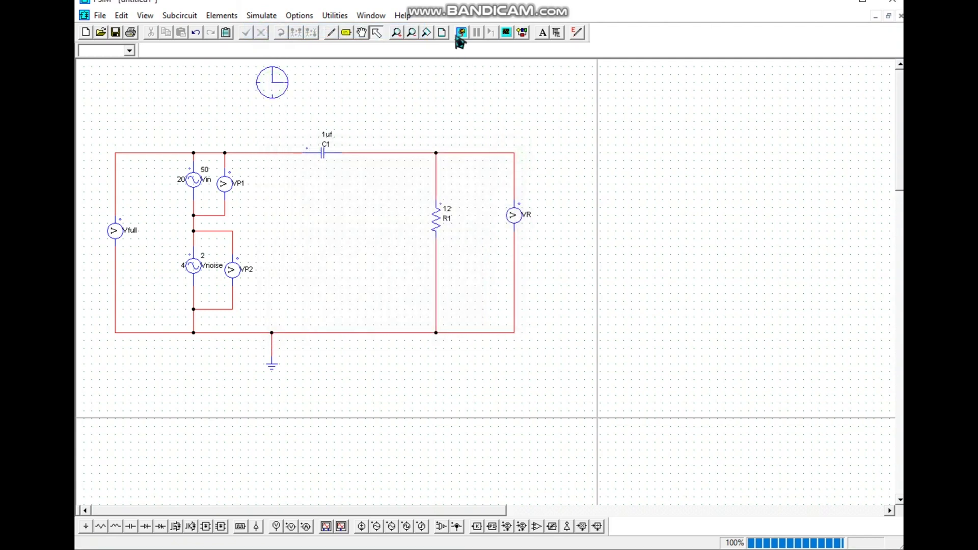
- Run the simulation and display the Vfull curve in a Simview graph
click(461, 32)
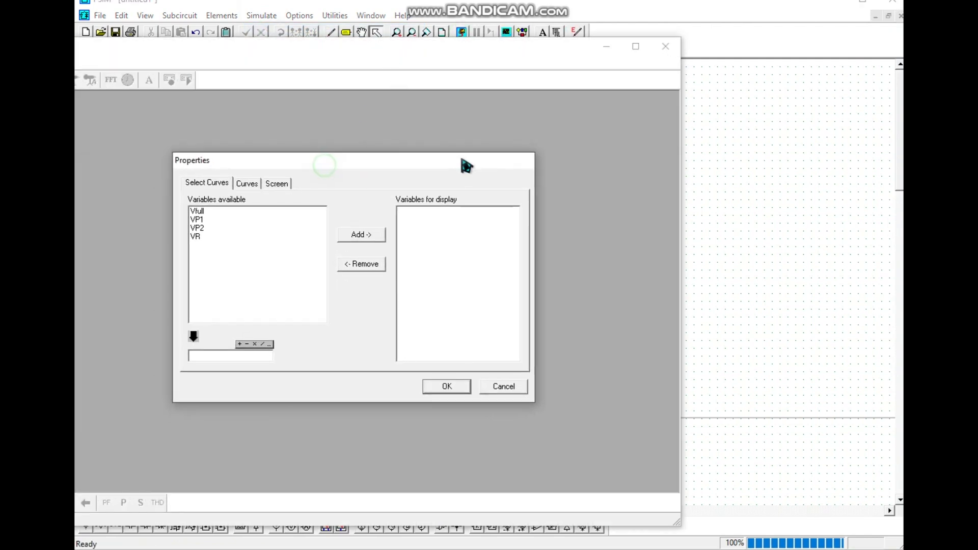
click(240, 211)
click(365, 238)
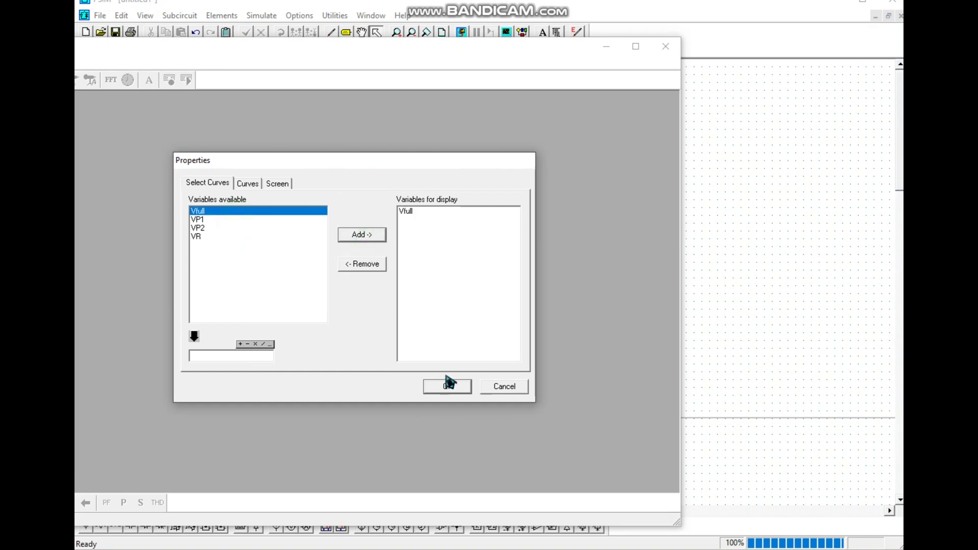
click(447, 386)
- Move the Simview window fully into view over the schematic and maximize the Vfull graph inside it
drag(367, 104, 484, 115)
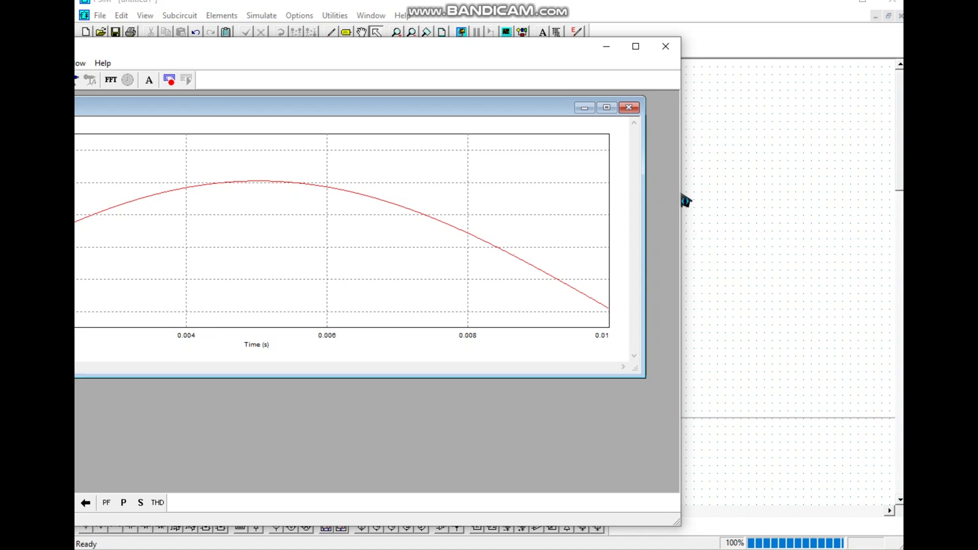
drag(682, 200, 437, 200)
drag(237, 48, 656, 42)
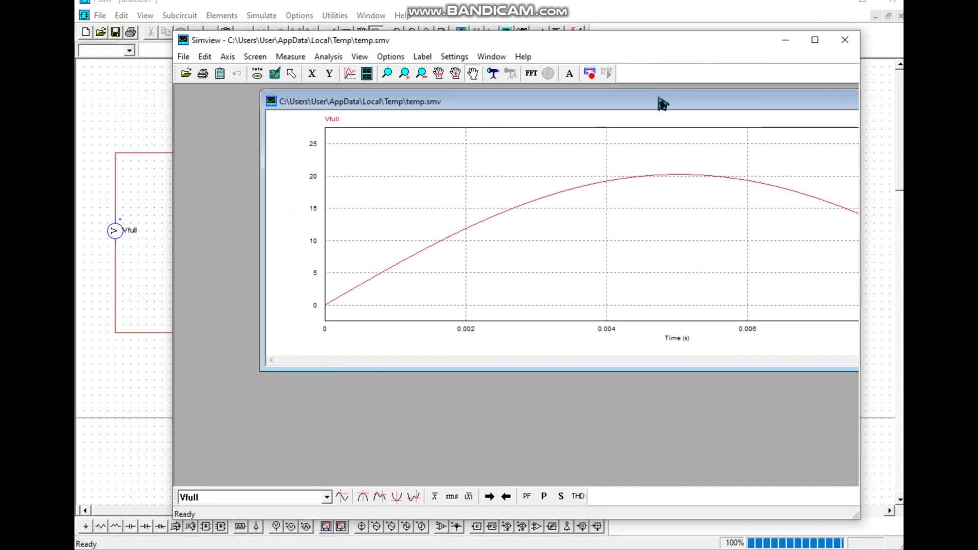
drag(662, 104, 491, 109)
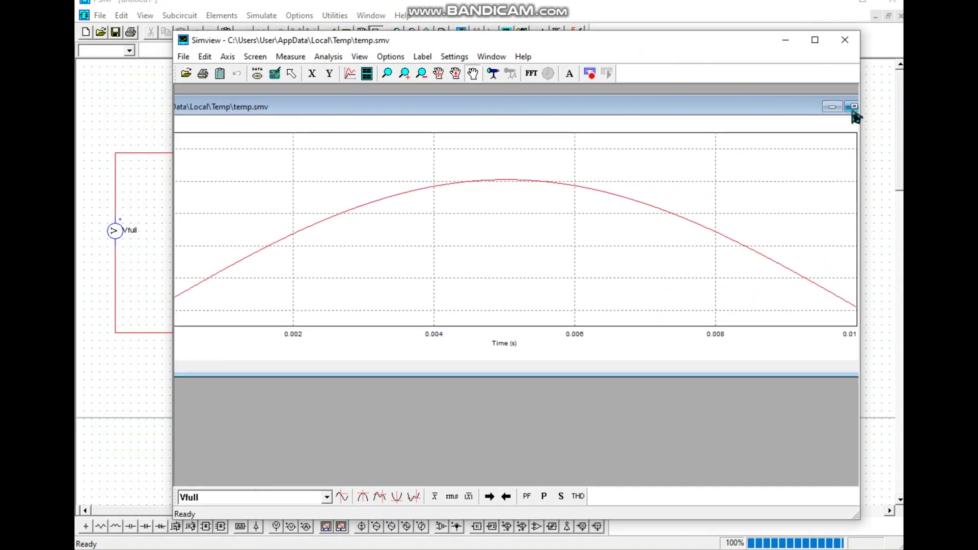
click(854, 108)
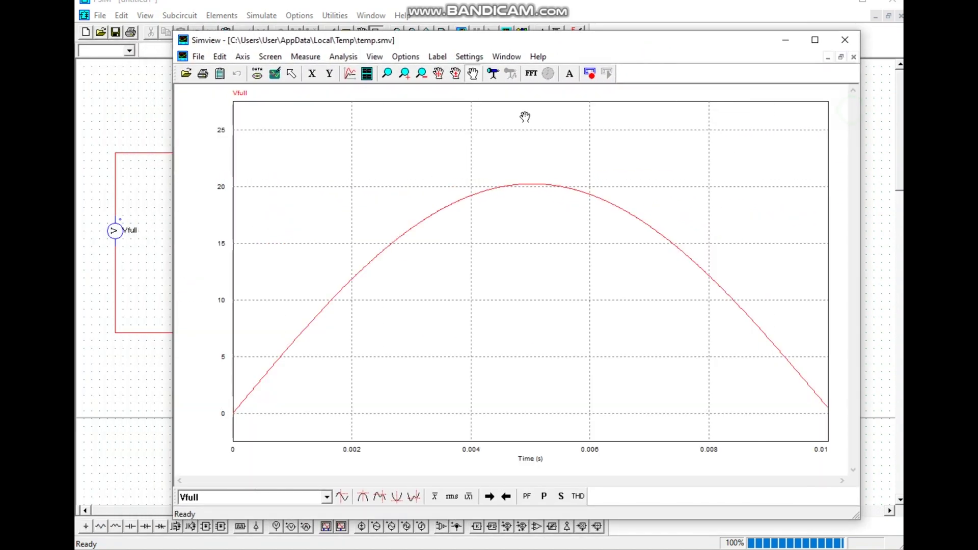
- Add a separate graph screen for the VP1 curve under the Vfull graph
click(367, 74)
click(370, 219)
click(535, 234)
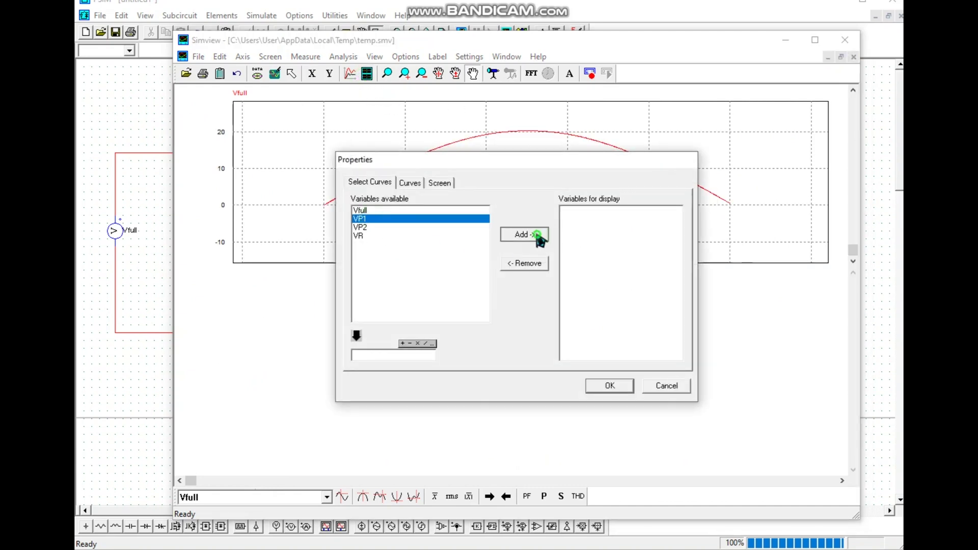
click(609, 386)
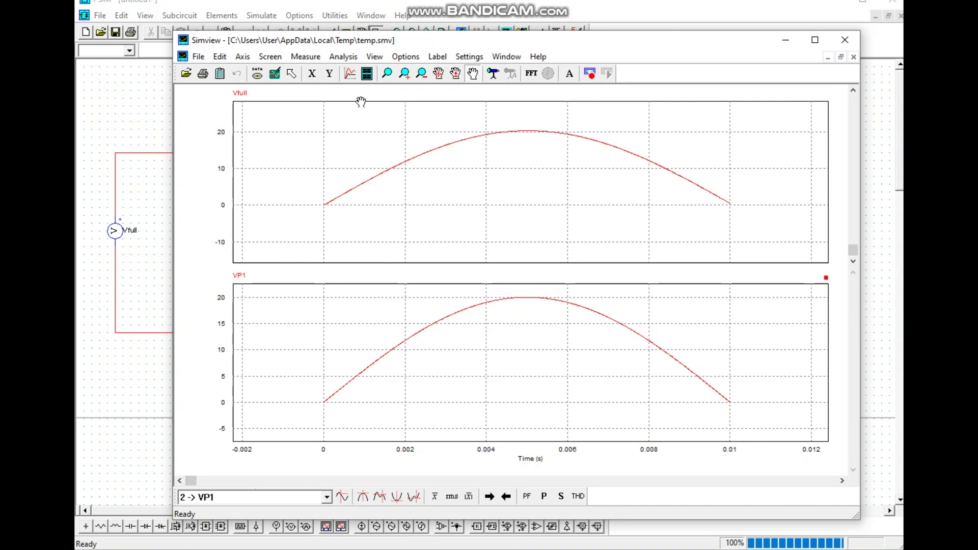
- Add a separate graph screen for the VP2 curve under the VP1 graph
click(367, 74)
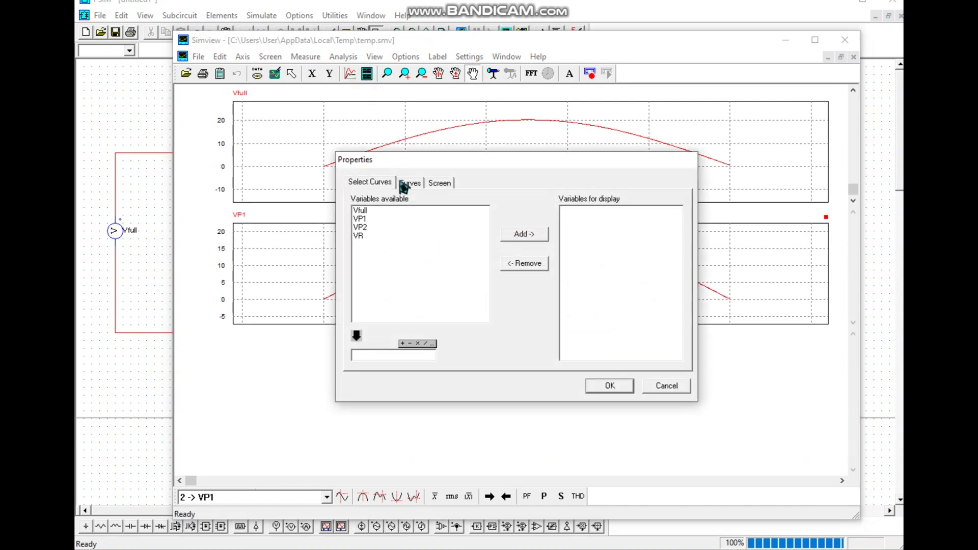
click(371, 227)
click(533, 235)
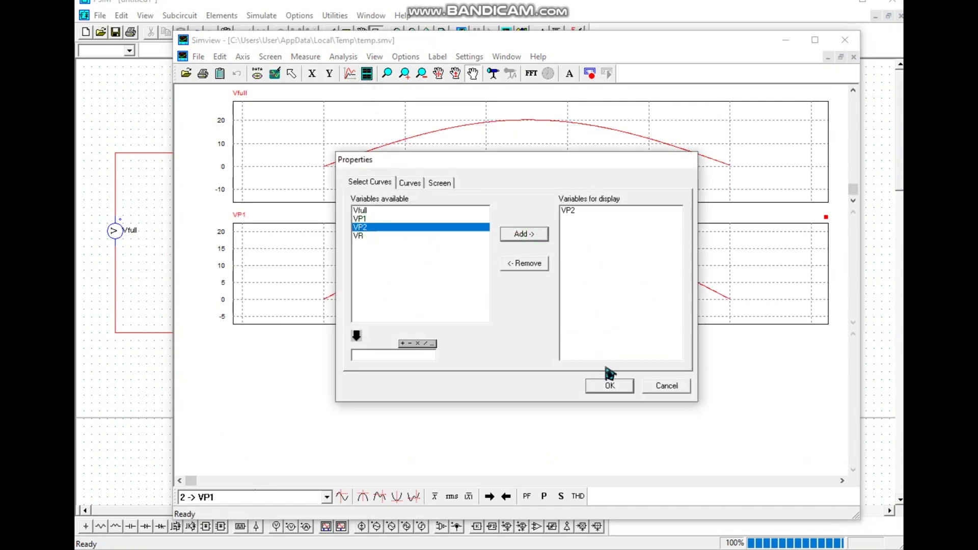
click(609, 386)
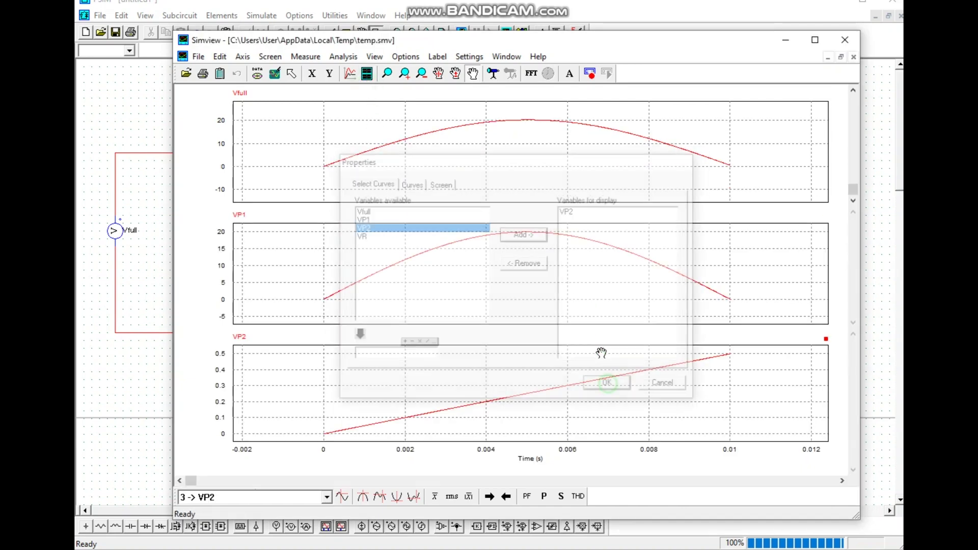
- Add a separate graph screen for the VR curve under the VP2 graph and close Simview
click(367, 74)
click(362, 237)
click(532, 234)
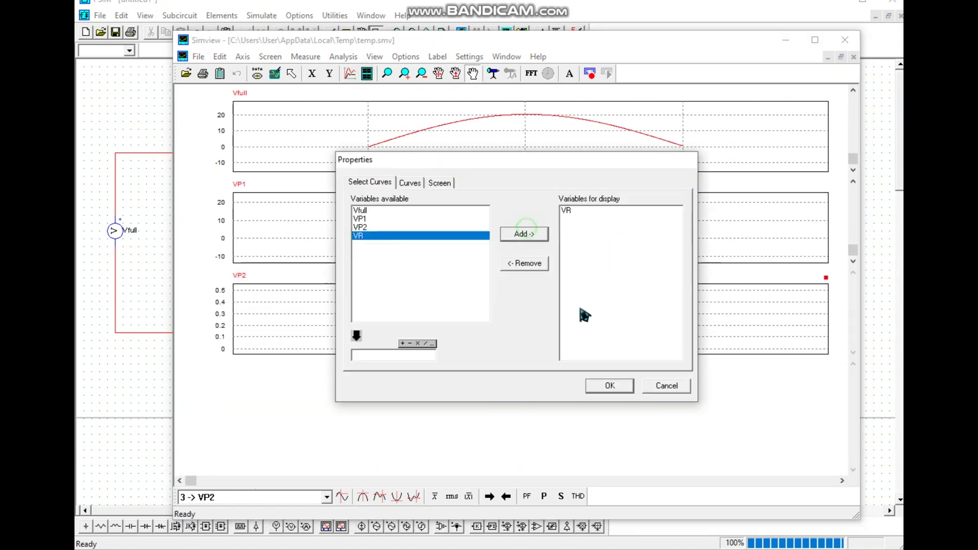
click(615, 391)
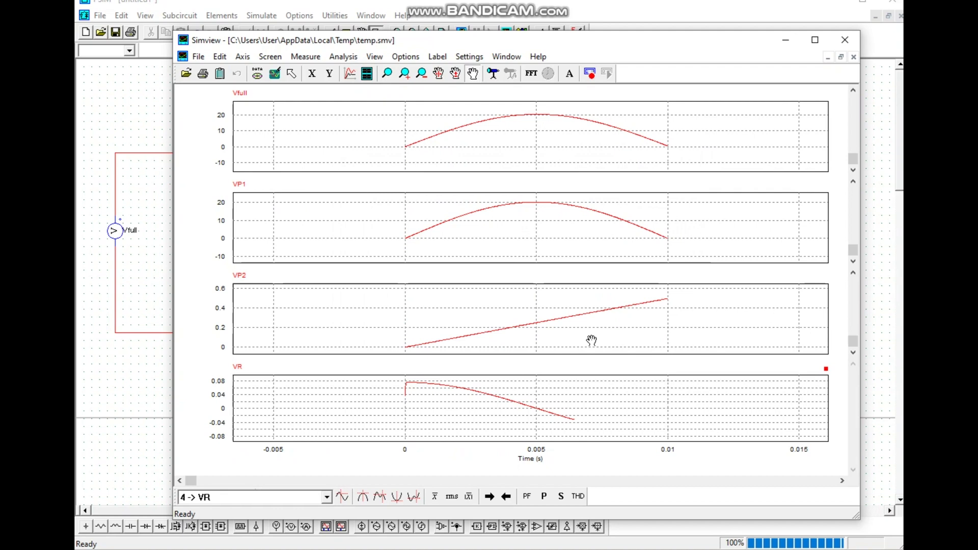
click(845, 40)
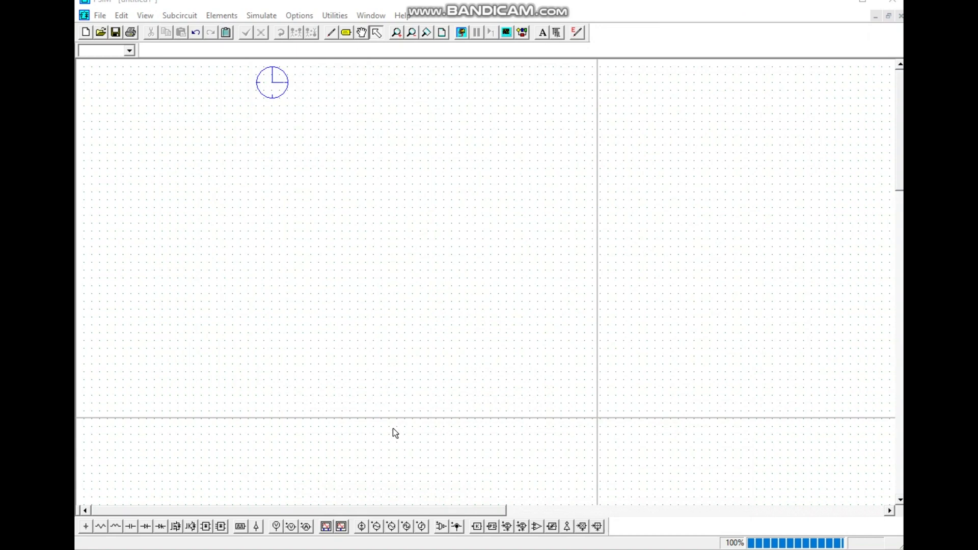
- Place two sinusoidal voltage sources one above the other, a horizontal resistor and a vertical capacitor on the empty schematic
click(377, 526)
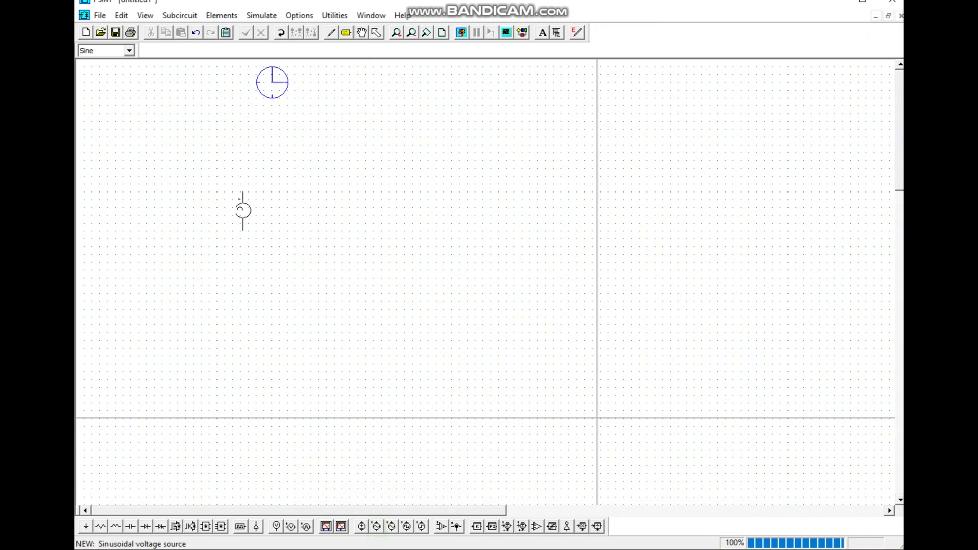
click(217, 188)
click(216, 258)
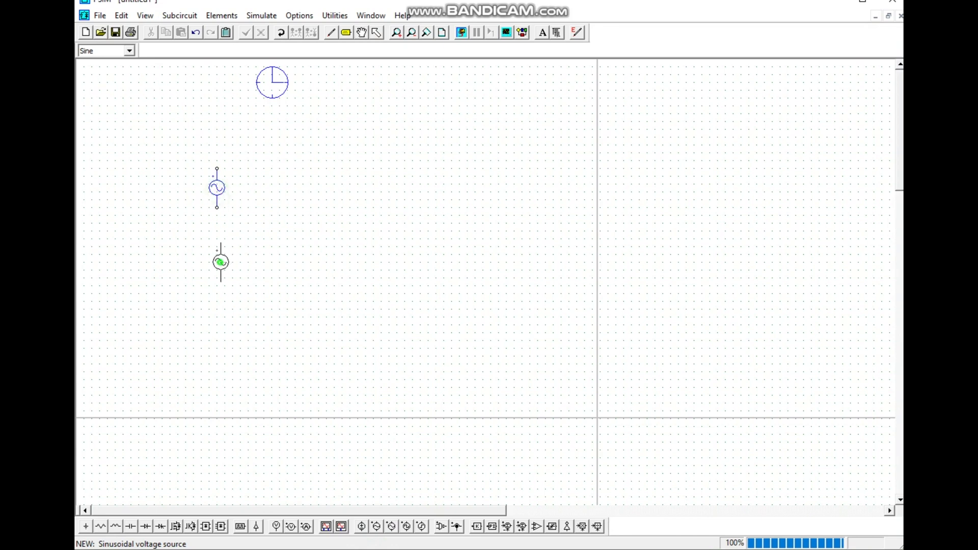
click(104, 528)
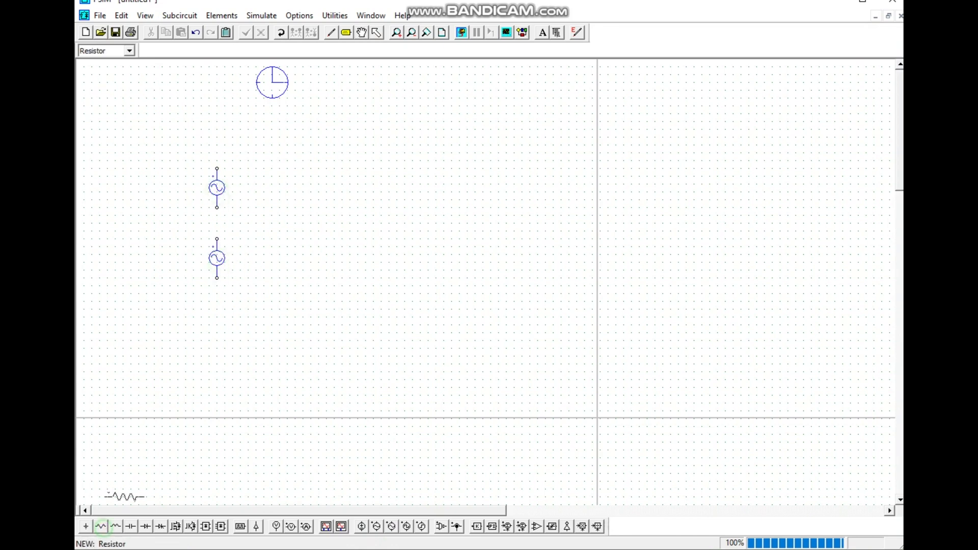
click(340, 140)
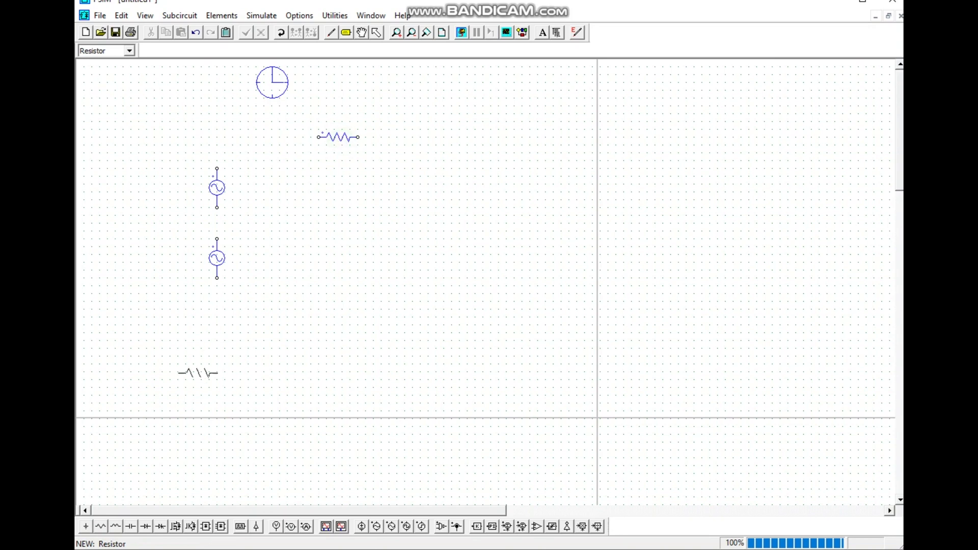
click(131, 527)
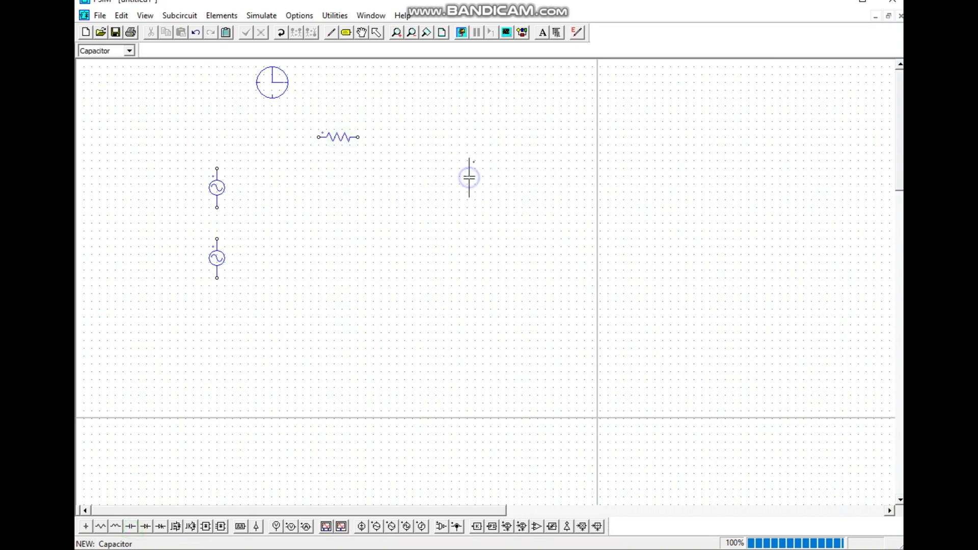
click(468, 211)
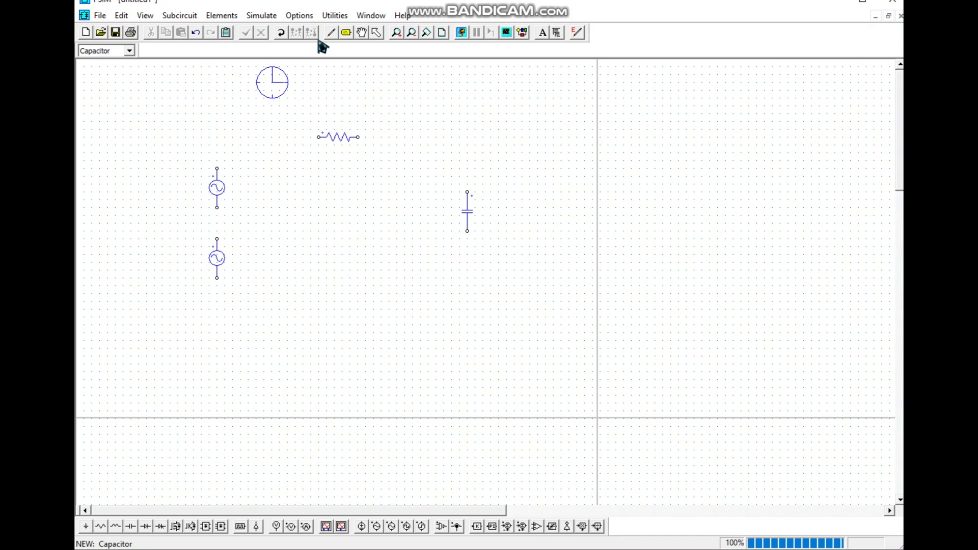
- Wire the two sources, the resistor and the capacitor into a series loop and delete the leftover wire stub at the corner
click(331, 32)
drag(217, 208, 217, 238)
mouse_move(217, 169)
mouse_down()
mouse_move(221, 148)
mouse_move(321, 137)
mouse_move(436, 158)
mouse_move(467, 194)
mouse_up()
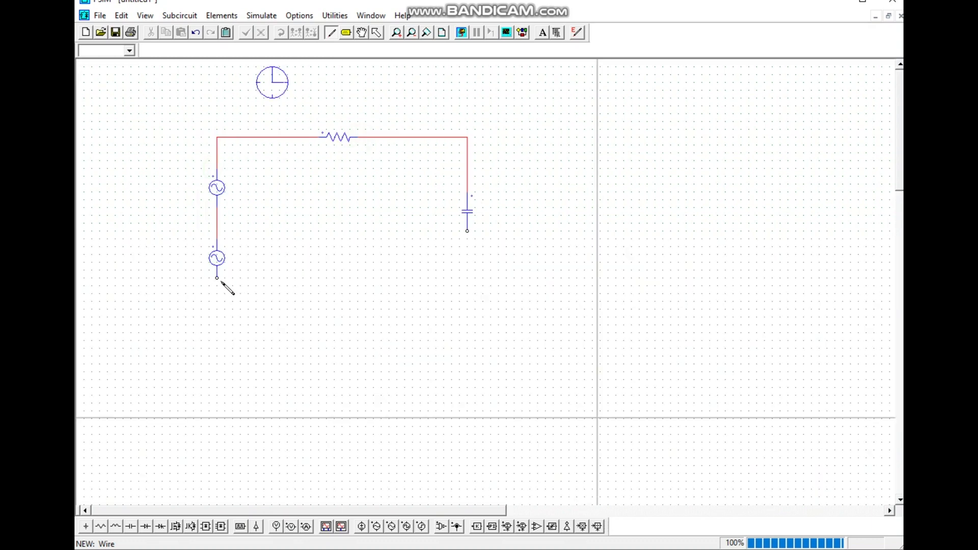
mouse_move(217, 278)
mouse_down()
mouse_move(223, 360)
mouse_move(491, 372)
mouse_move(475, 371)
mouse_up()
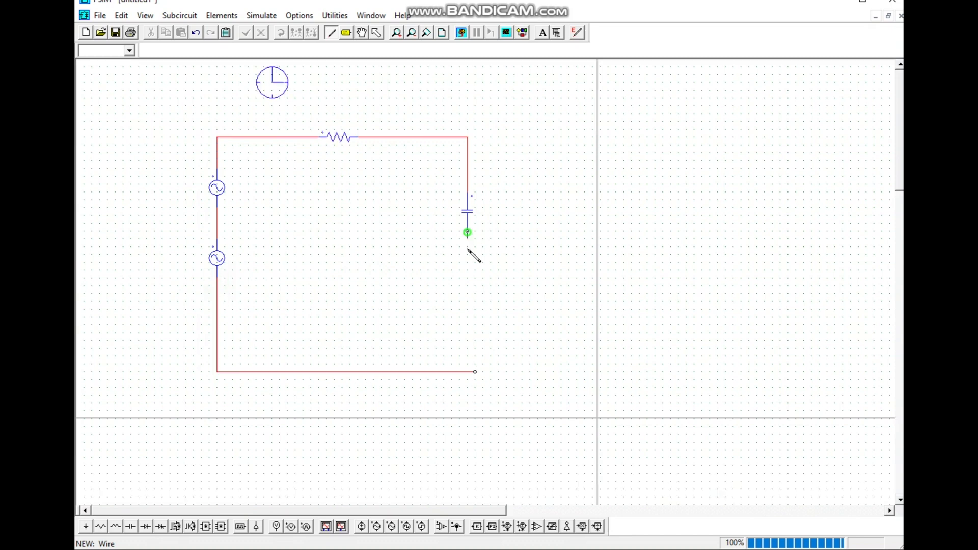
drag(468, 249, 469, 373)
click(376, 32)
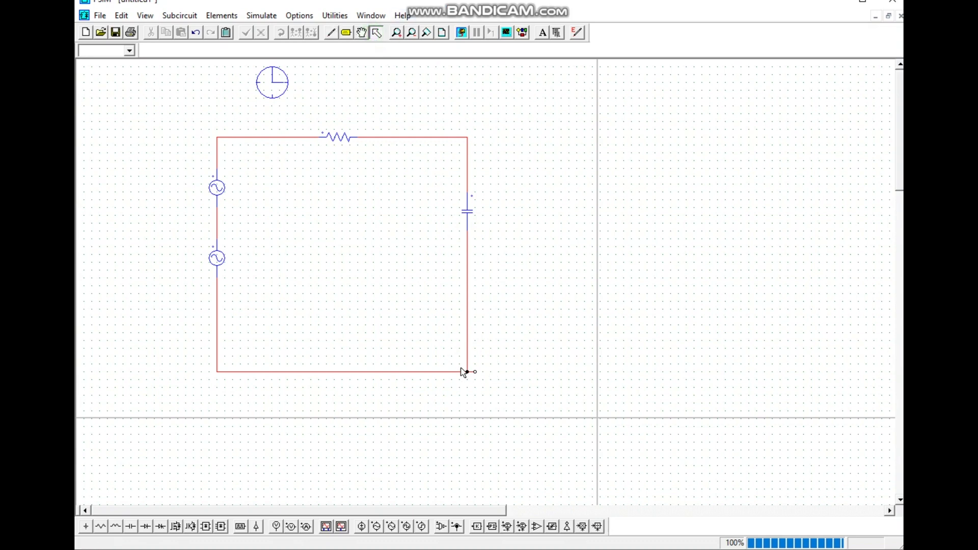
drag(486, 384, 486, 382)
click(490, 382)
- Place four two-node voltage probes: one beside each source, one outside the capacitor and one outside the source branch
click(290, 526)
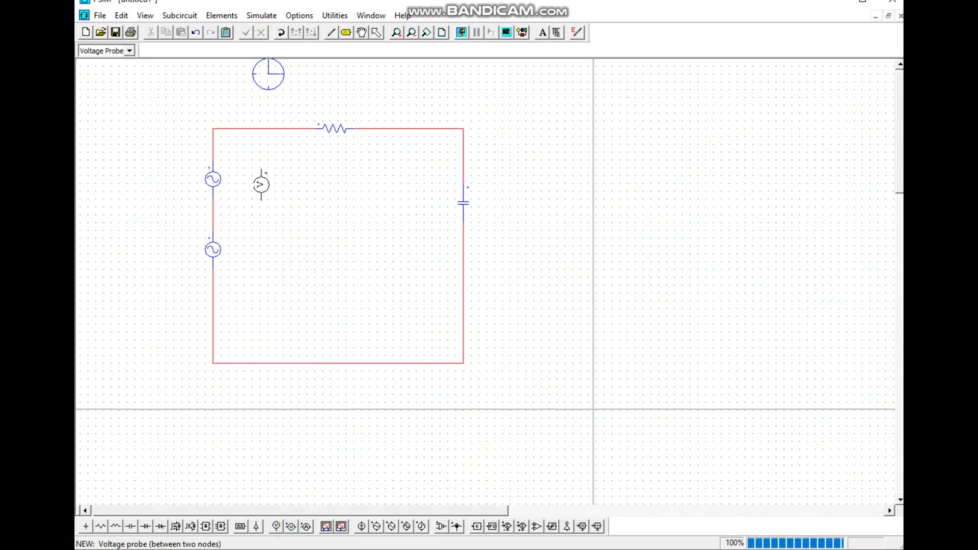
click(252, 176)
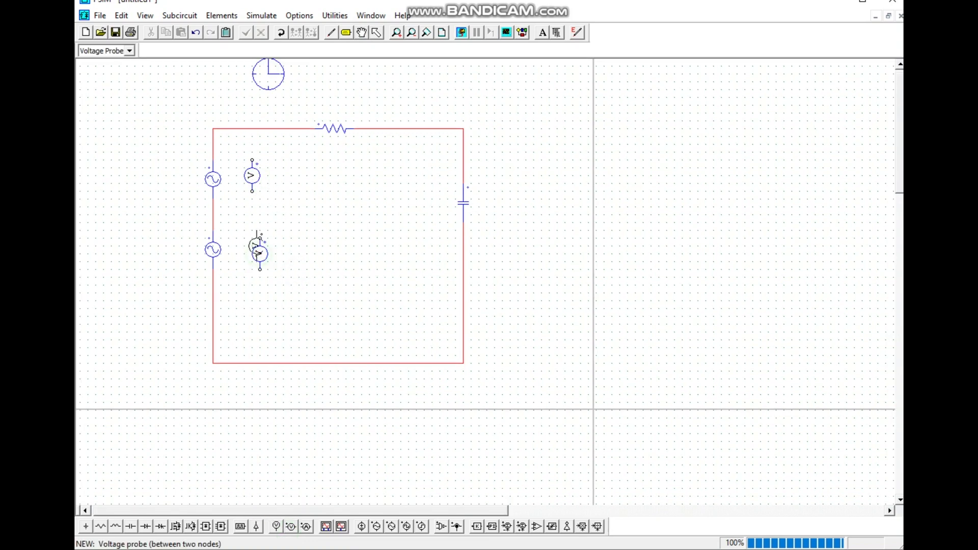
click(260, 253)
click(541, 207)
click(120, 223)
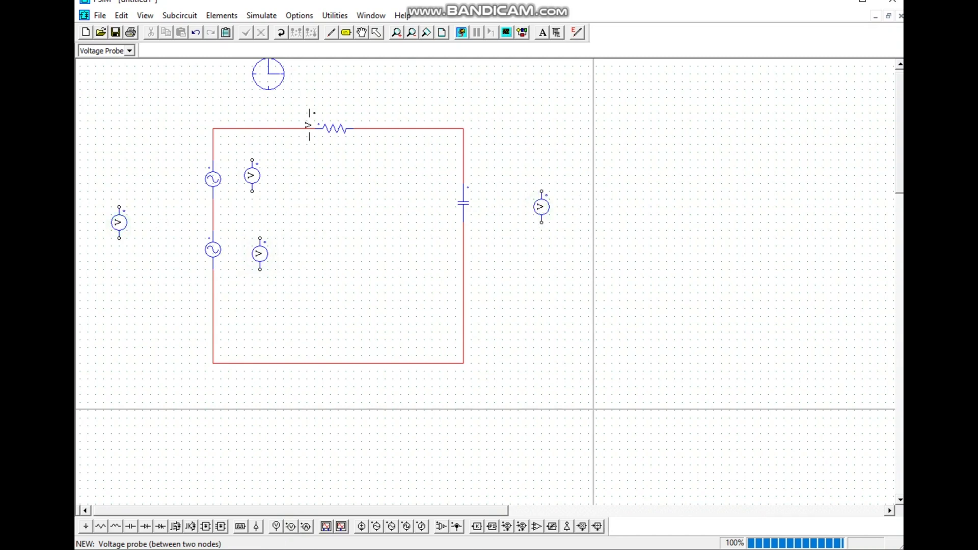
- Wire the outer probe on the source side across both series sources
click(332, 34)
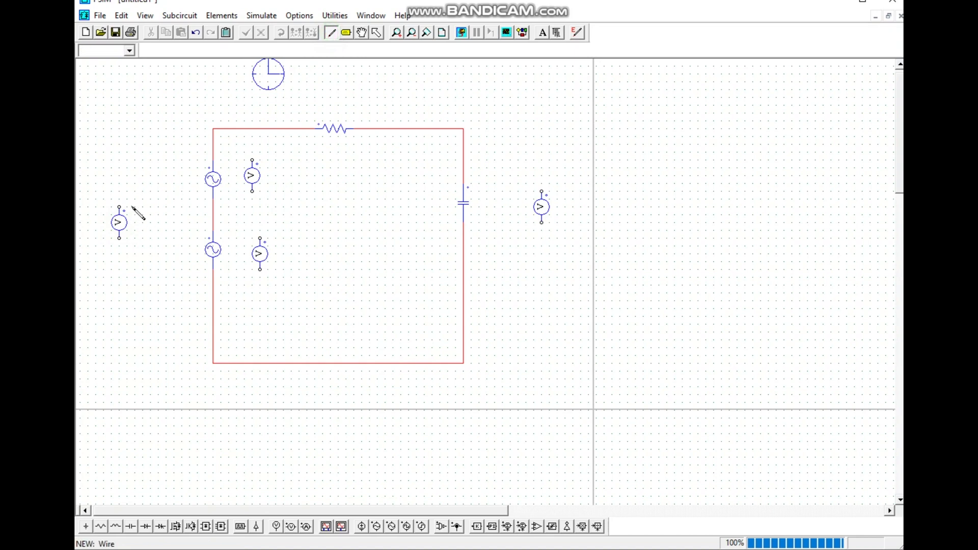
drag(119, 208, 213, 138)
mouse_move(120, 237)
mouse_down()
mouse_move(150, 336)
mouse_move(213, 355)
mouse_up()
- Wire the two inner probes in parallel with the lower and upper sinusoidal sources
mouse_move(212, 308)
mouse_down()
mouse_move(256, 287)
mouse_move(260, 270)
mouse_up()
drag(213, 223, 259, 238)
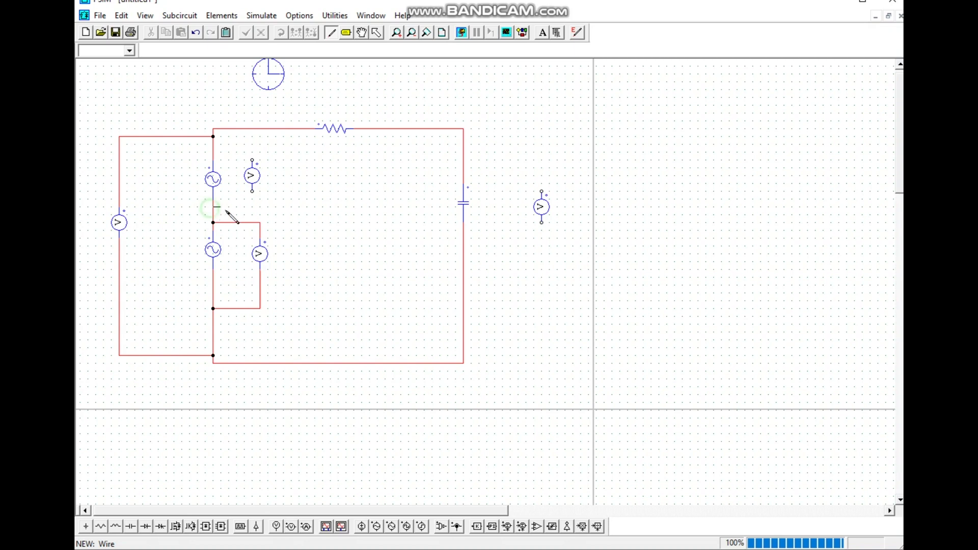
drag(213, 207, 255, 207)
drag(251, 159, 253, 162)
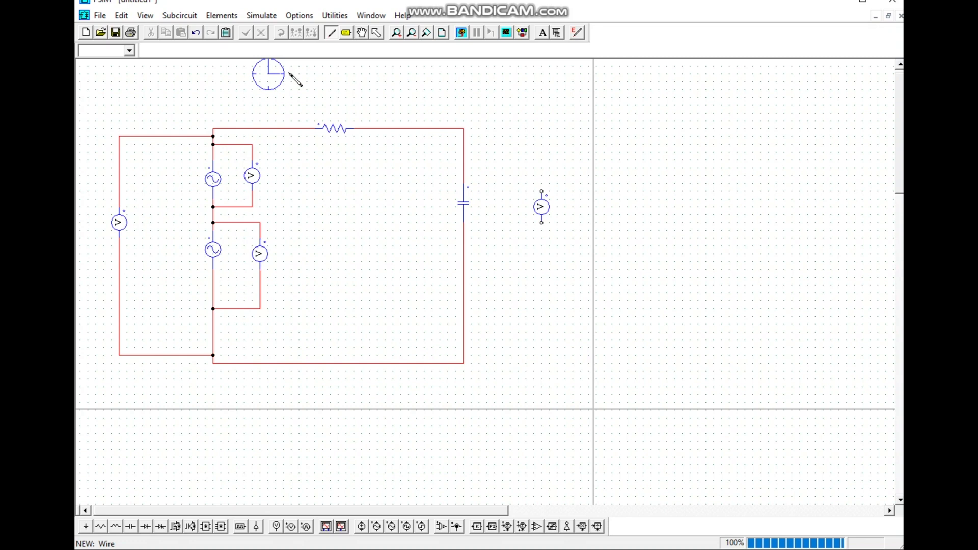
click(377, 32)
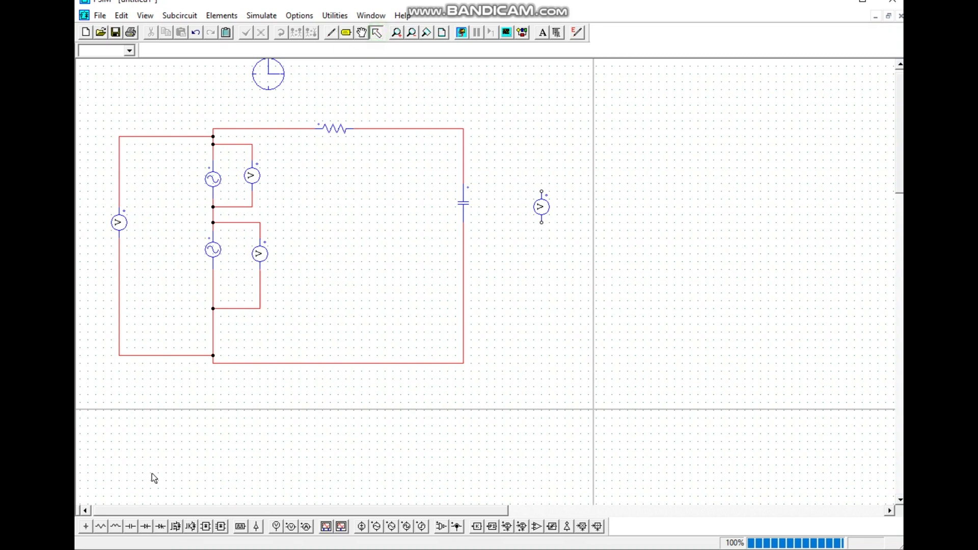
- Place a ground below the circuit and wire it to the lower return wire of the loop
click(85, 526)
click(284, 392)
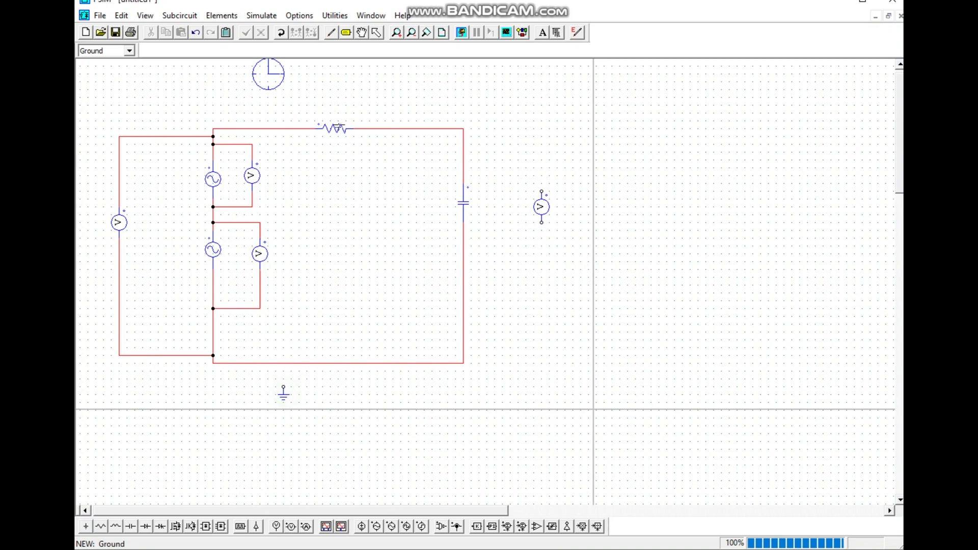
click(331, 32)
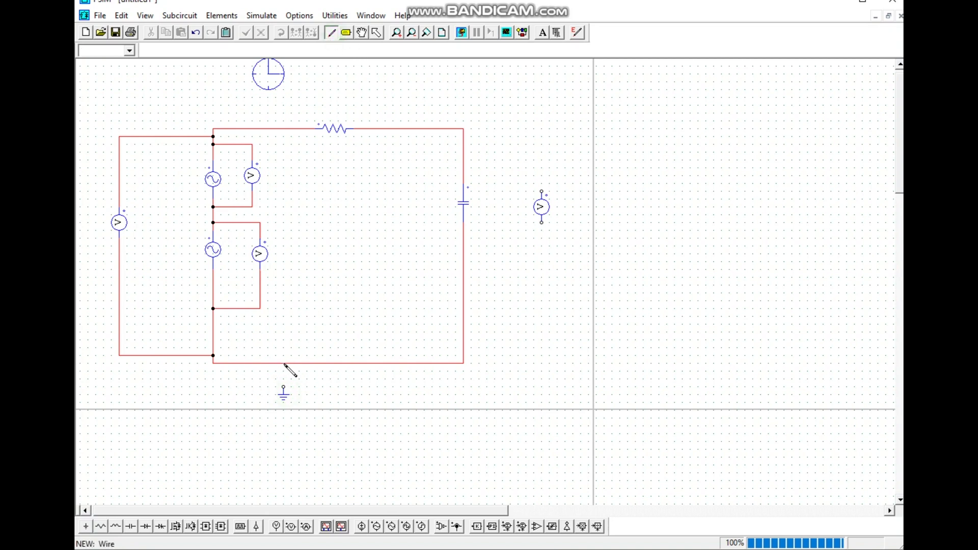
drag(284, 364, 284, 393)
click(377, 33)
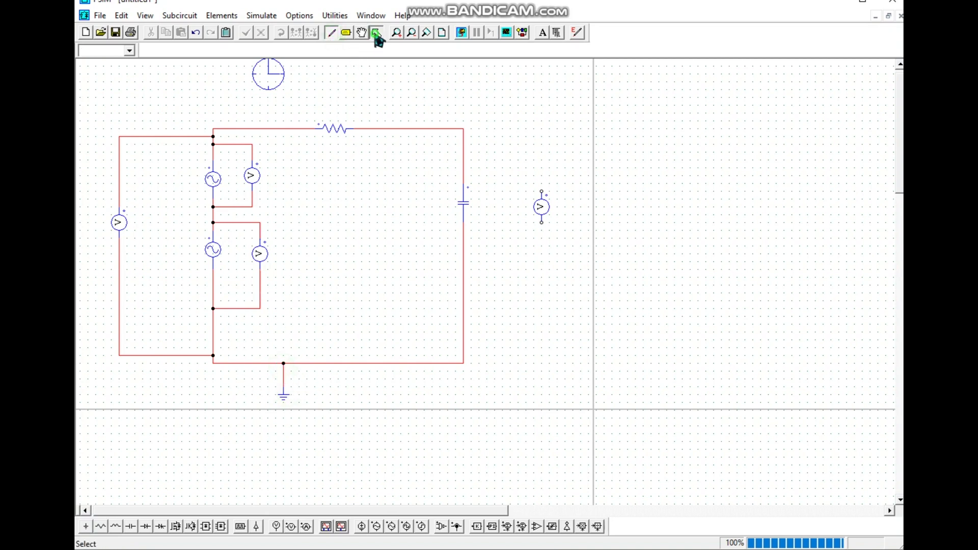
- Name the lower sinusoidal source Vnoise with peak amplitude 2v and frequency 10, and display all three values on the schematic
double_click(213, 249)
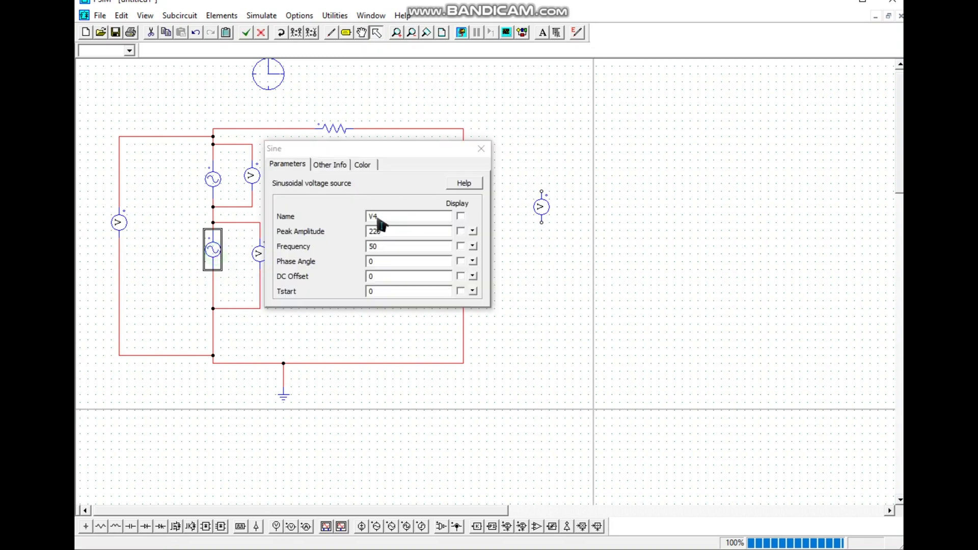
click(381, 217)
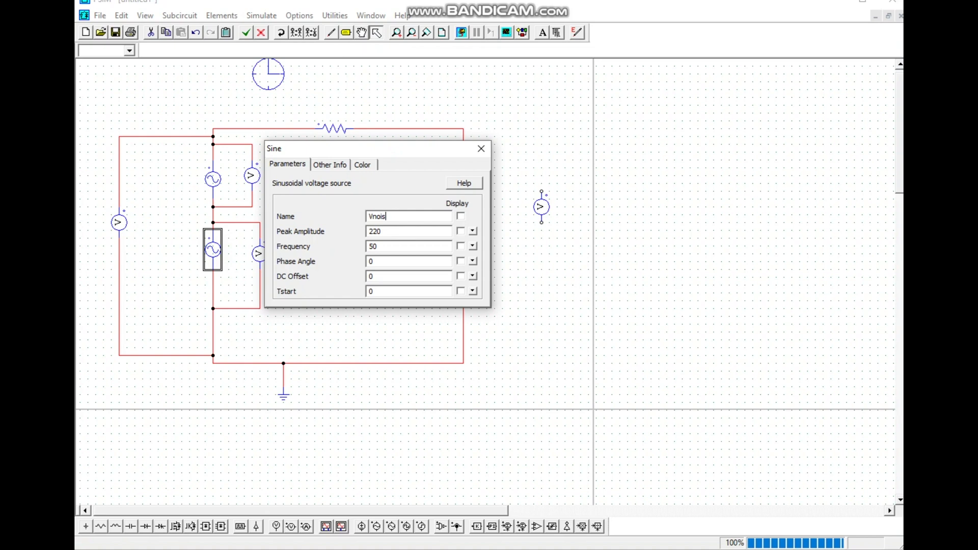
text(Vnoise)
click(460, 216)
drag(402, 231, 380, 233)
text(v)
drag(400, 247, 370, 247)
text(10)
click(460, 246)
click(461, 230)
click(480, 149)
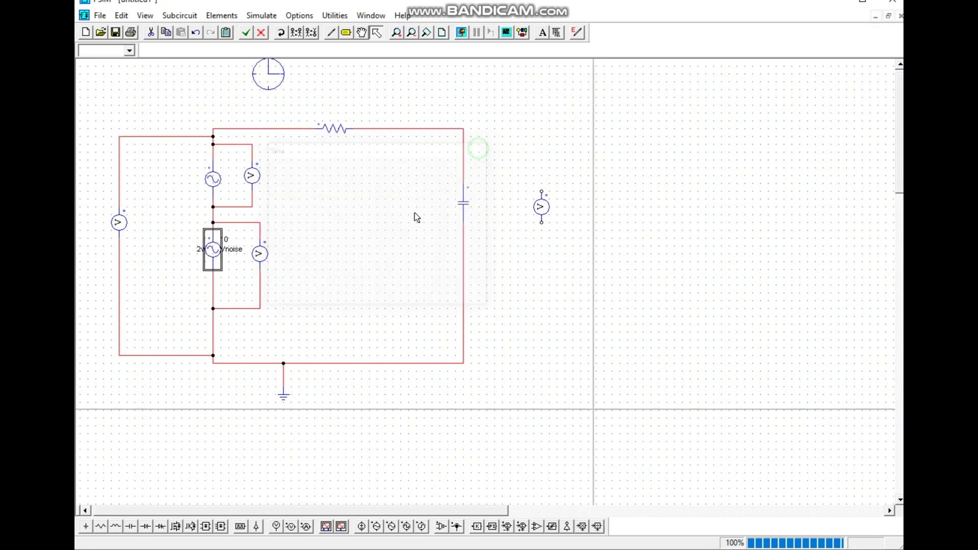
- Name the upper sinusoidal source Vin with peak amplitude 30, and display its name, amplitude and frequency
click(326, 233)
double_click(213, 179)
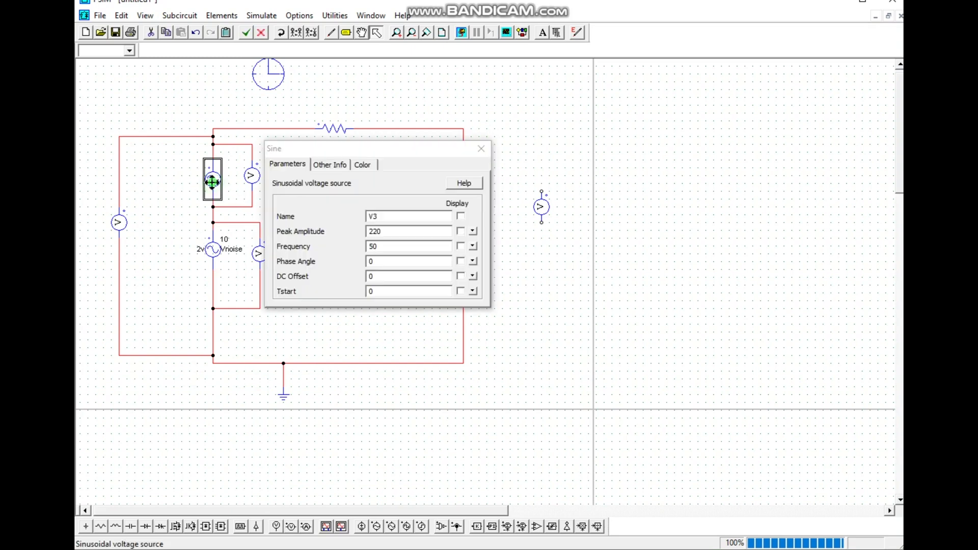
drag(371, 217, 378, 217)
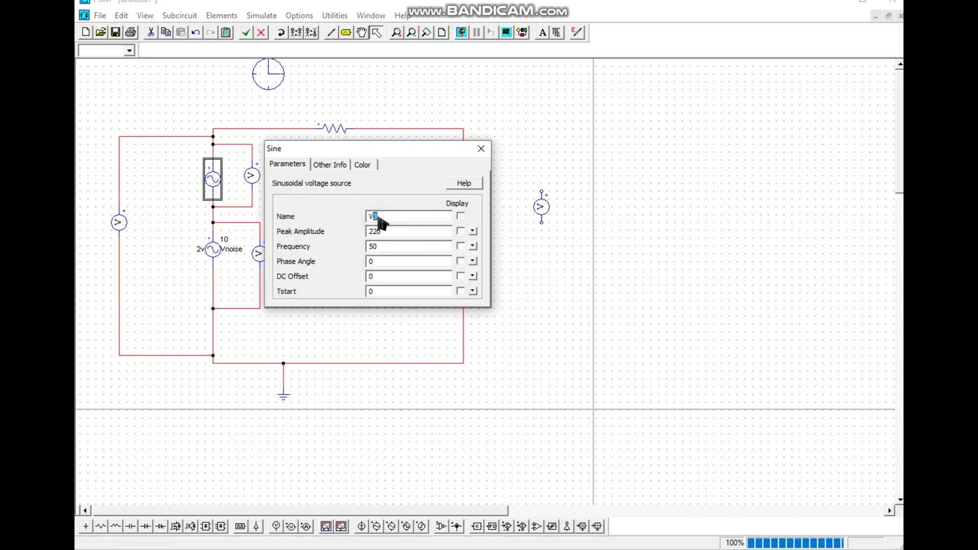
text(in)
drag(384, 233, 370, 235)
text(30)
click(460, 216)
click(460, 231)
click(461, 246)
click(480, 148)
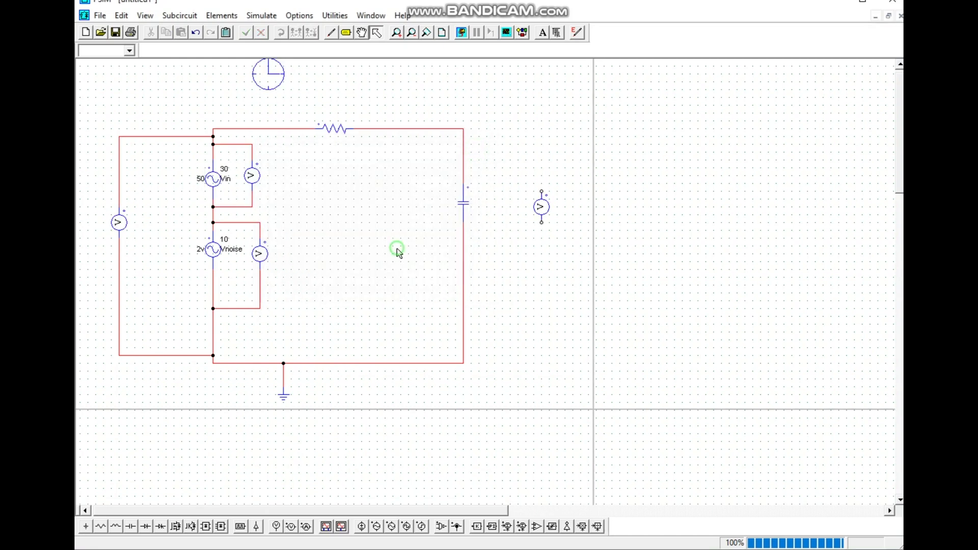
- Set the resistor's resistance to 120 and display its name and value
double_click(340, 129)
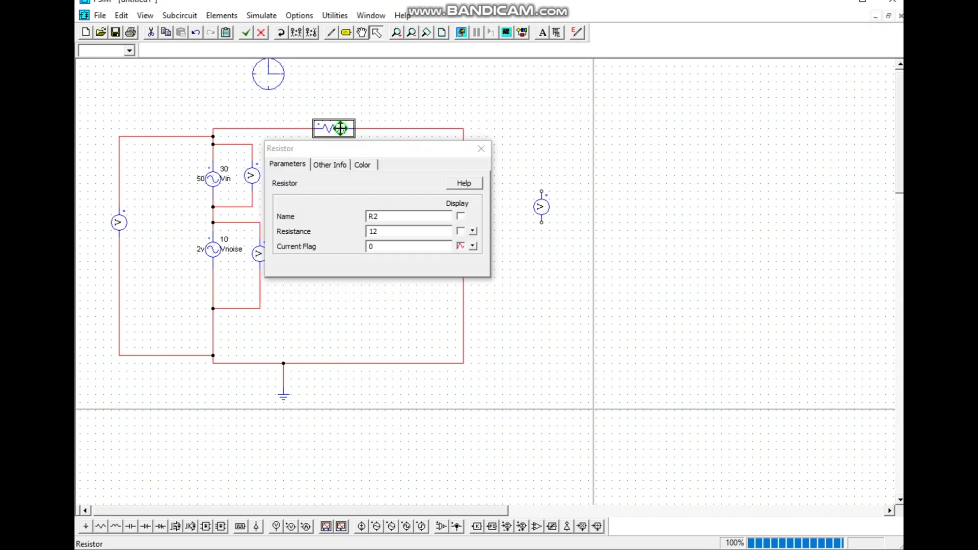
click(387, 231)
drag(387, 230, 368, 235)
text(120)
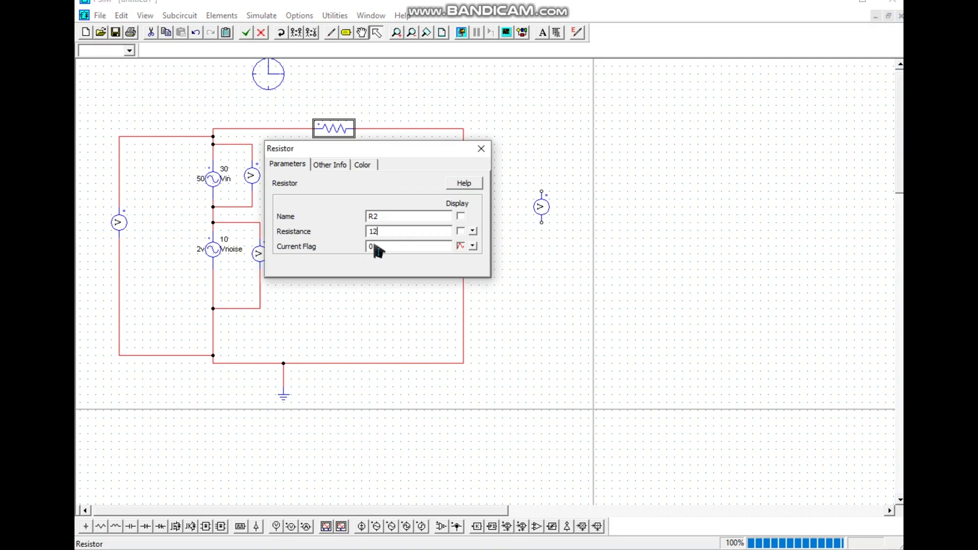
click(460, 231)
click(460, 215)
click(480, 148)
- Set the capacitor's capacitance to 1uf and display its name and value
double_click(461, 219)
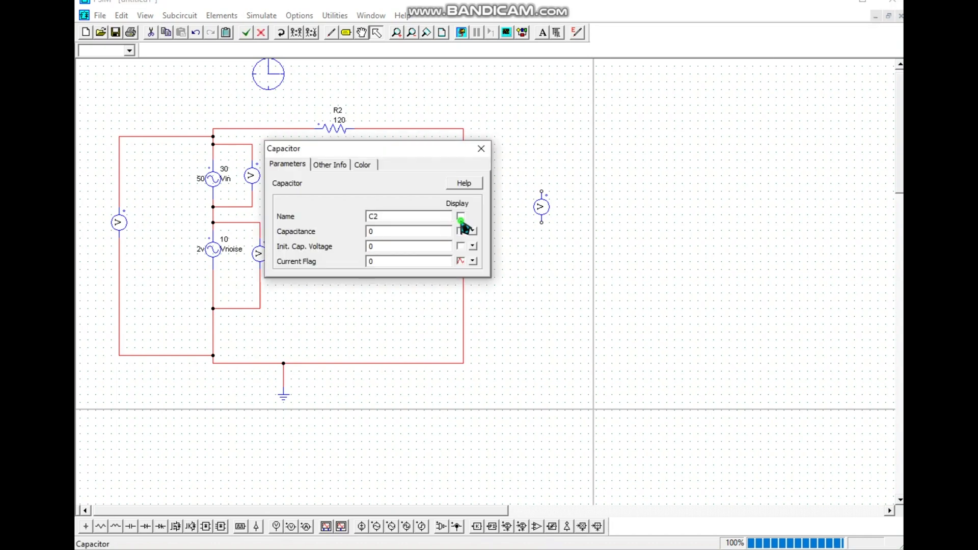
drag(387, 230, 364, 236)
click(460, 216)
click(460, 231)
click(479, 152)
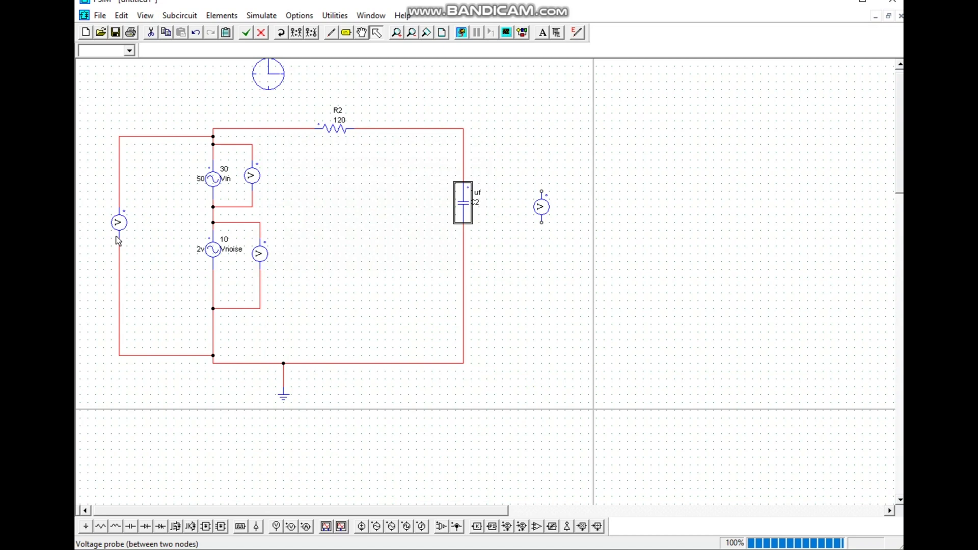
- Rename the voltage probe across the Vin source VP1 and display its name
click(260, 181)
double_click(260, 181)
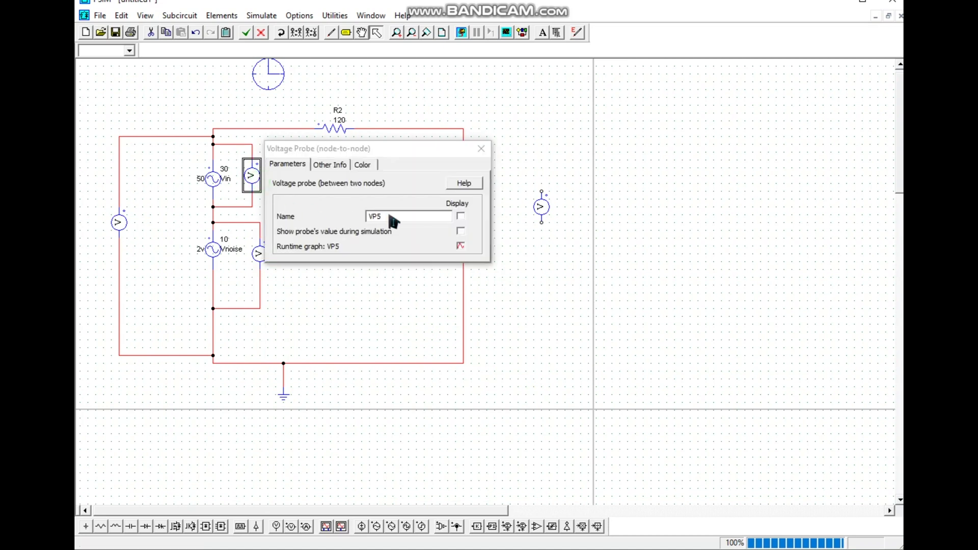
mouse_move(387, 216)
mouse_down()
mouse_move(373, 216)
mouse_move(382, 218)
mouse_up()
text(1)
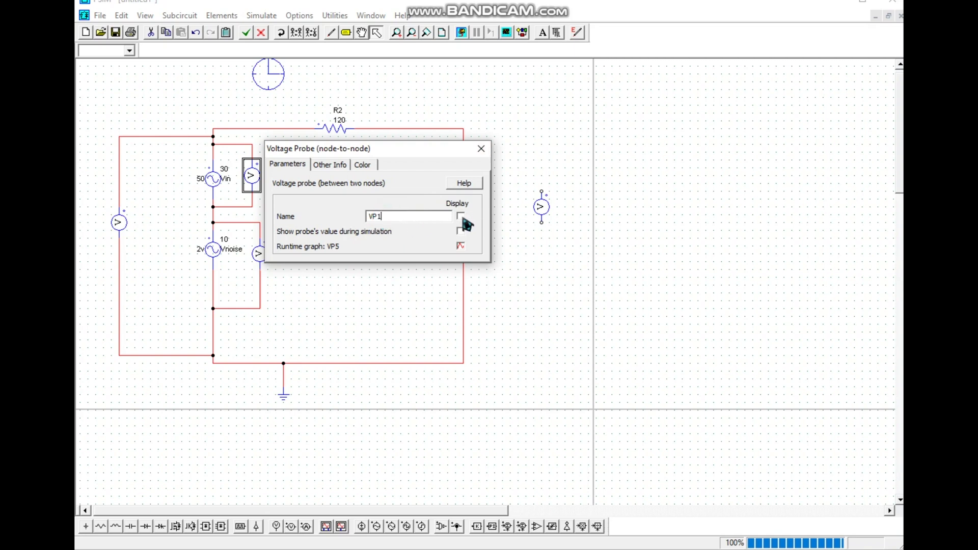
click(481, 148)
- Rename the voltage probe across the Vnoise source VP2 and display its name
double_click(259, 253)
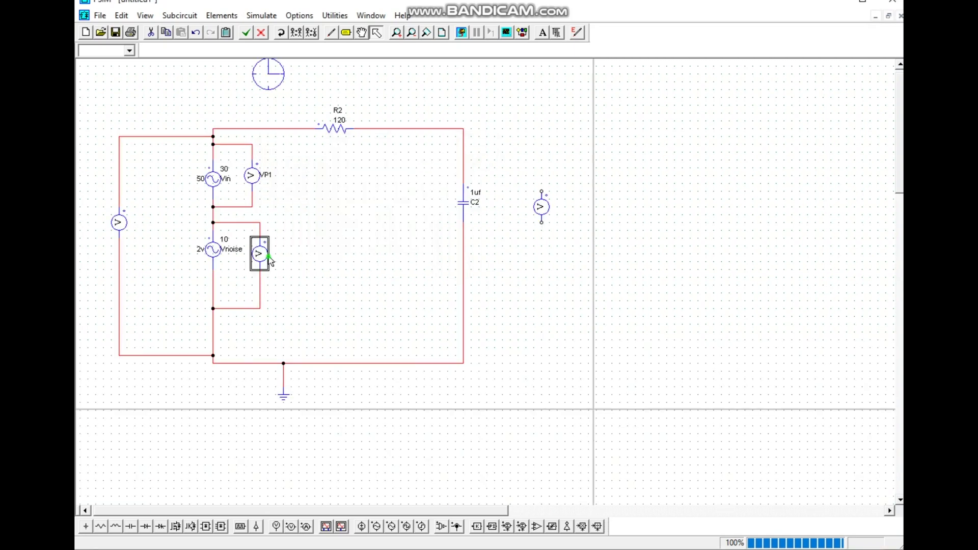
click(393, 214)
drag(375, 218, 379, 218)
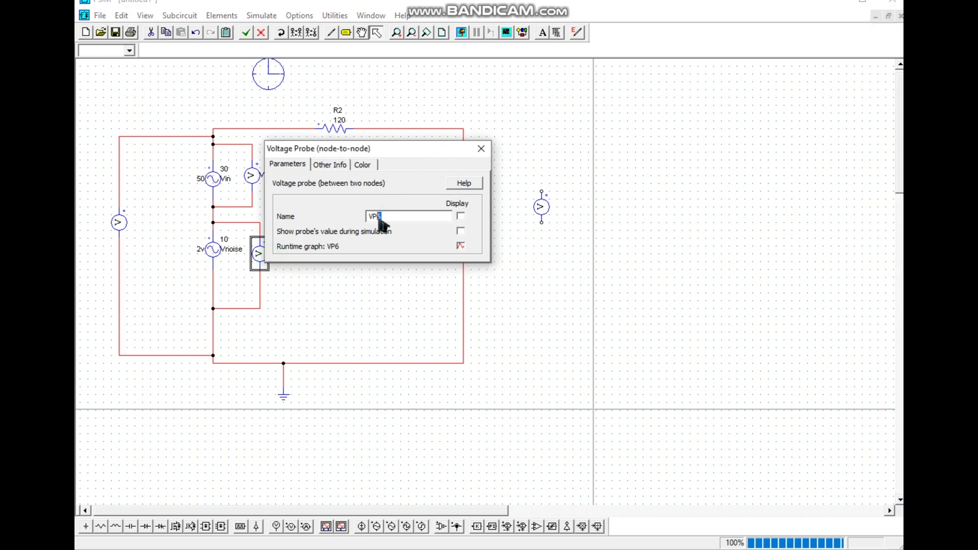
text(2)
click(481, 150)
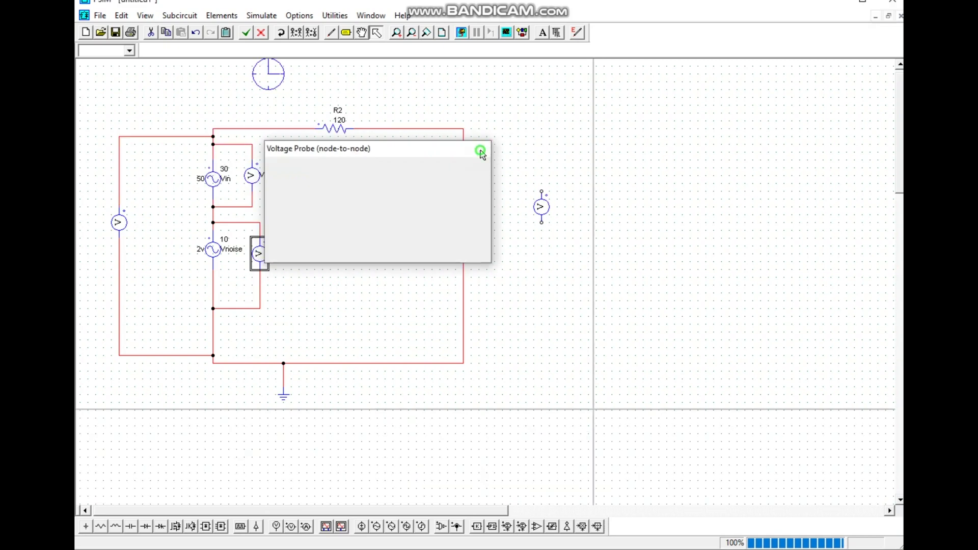
- Rename the outer voltage probe across both sources Vfull
double_click(119, 223)
click(386, 218)
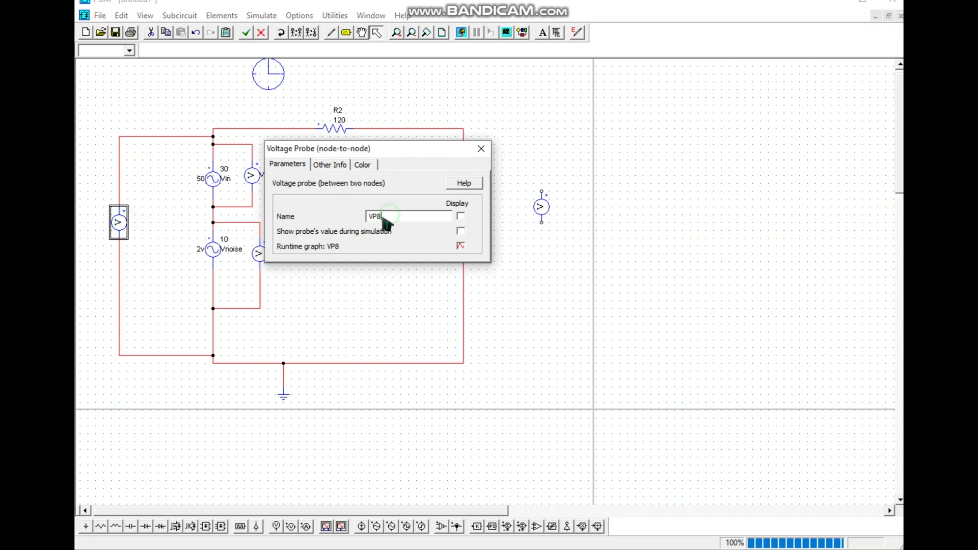
drag(382, 218, 372, 221)
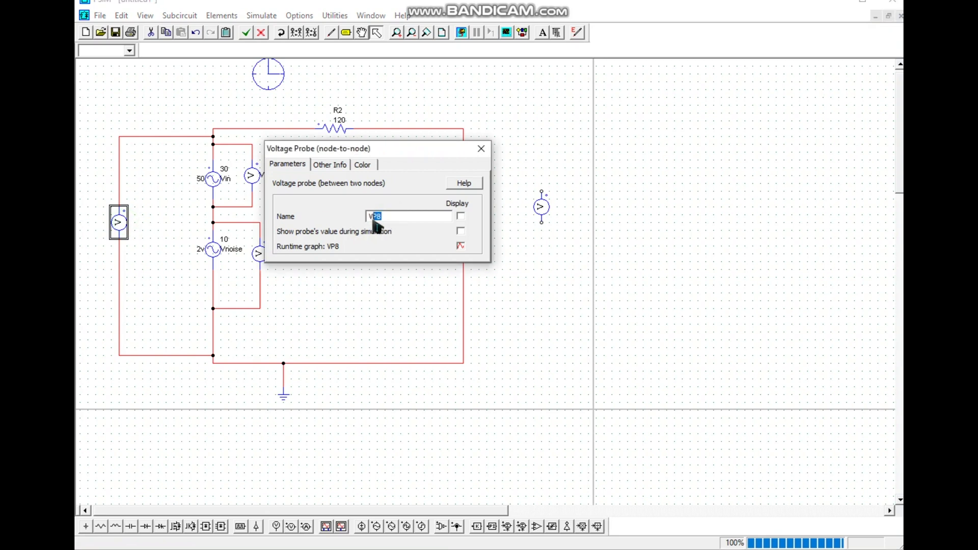
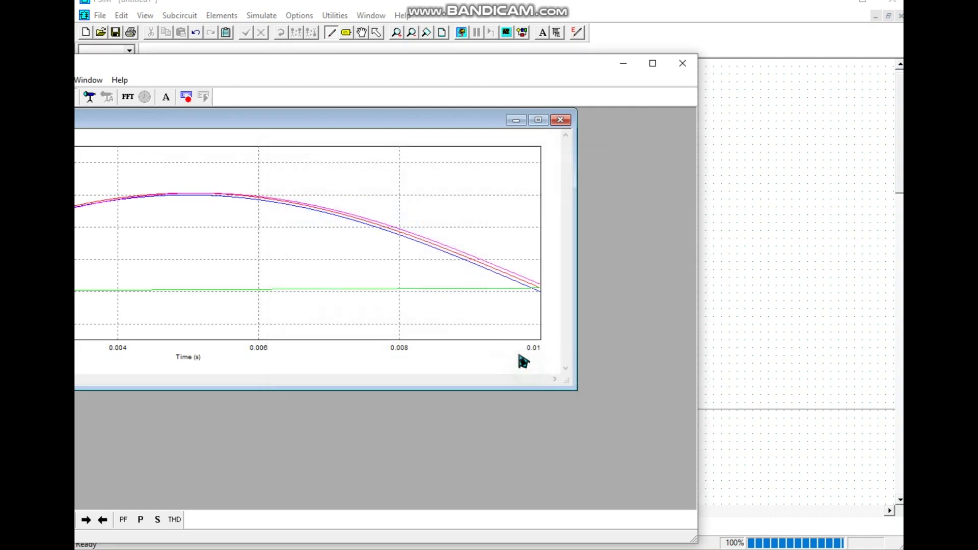
- Examine the combined Vfull, VP1, VP2 and VP7 curves in a maximized Simview graph and close Simview
double_click(319, 123)
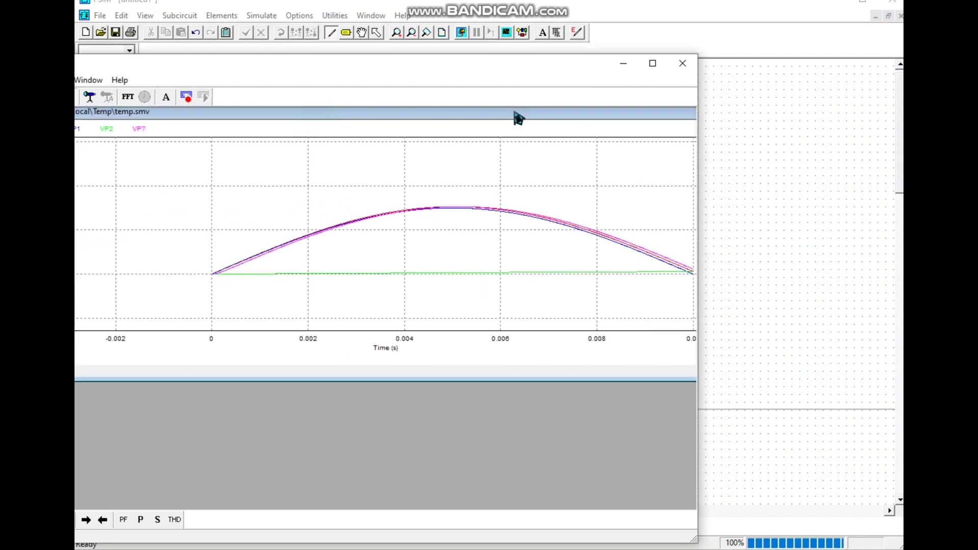
double_click(467, 65)
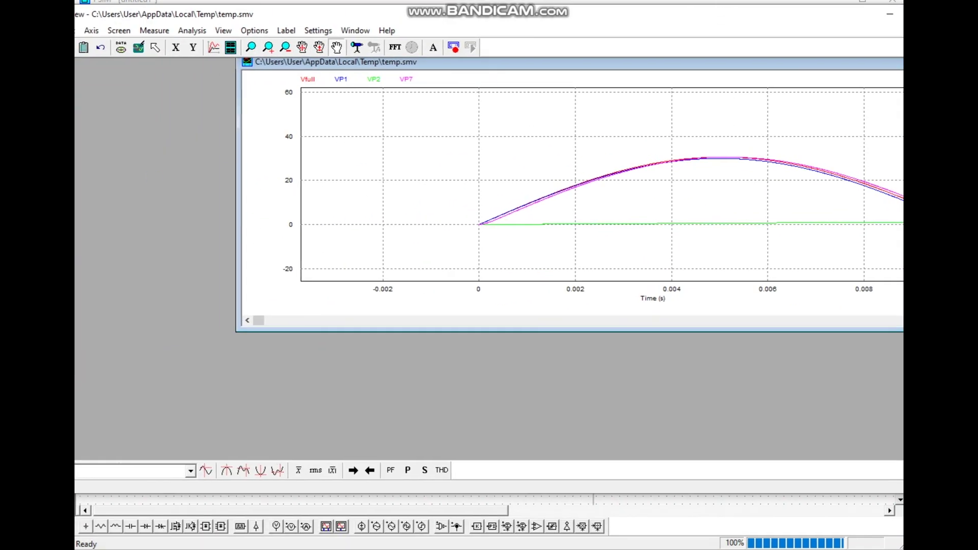
drag(369, 64, 560, 64)
drag(641, 20, 527, 43)
drag(574, 87, 359, 134)
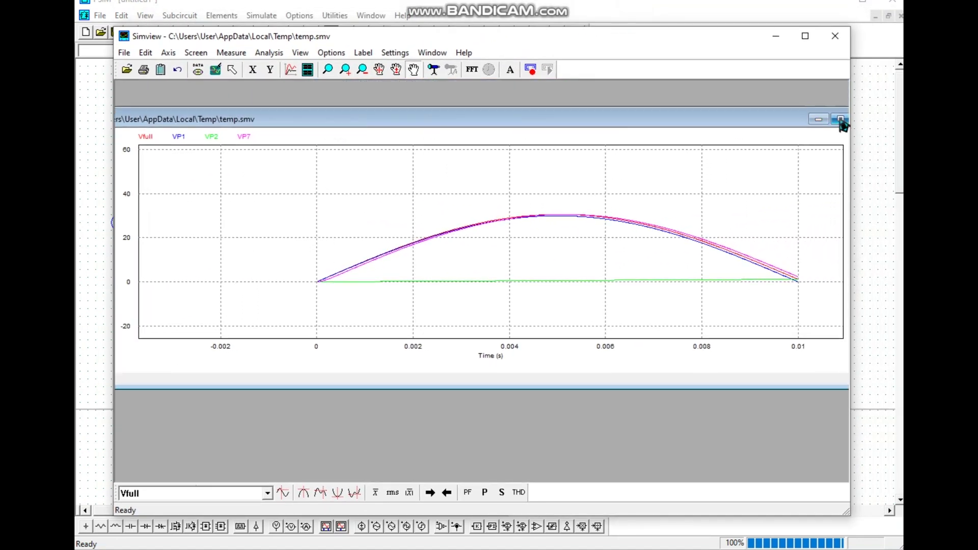
click(844, 122)
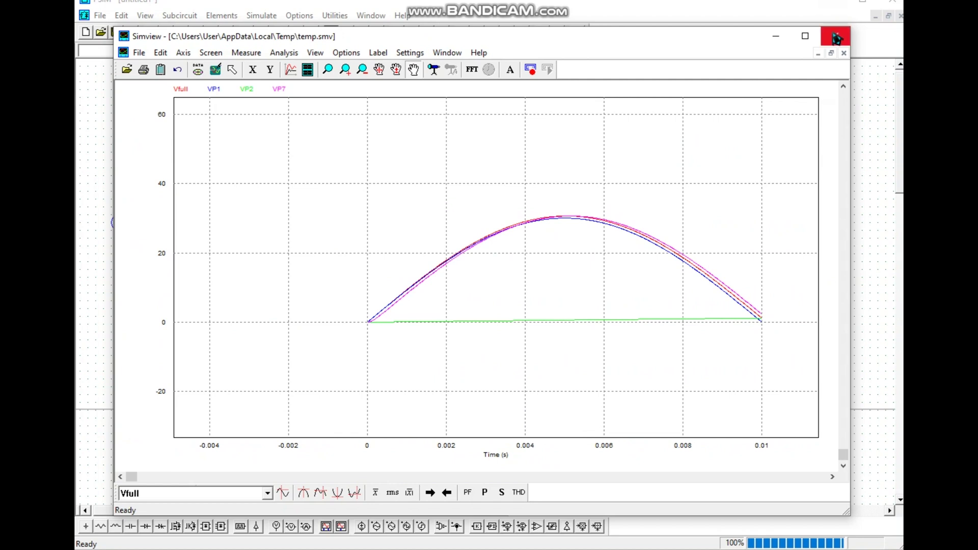
click(835, 35)
- Rerun the simulation, plot only Vfull in Simview and maximize the graph
click(462, 34)
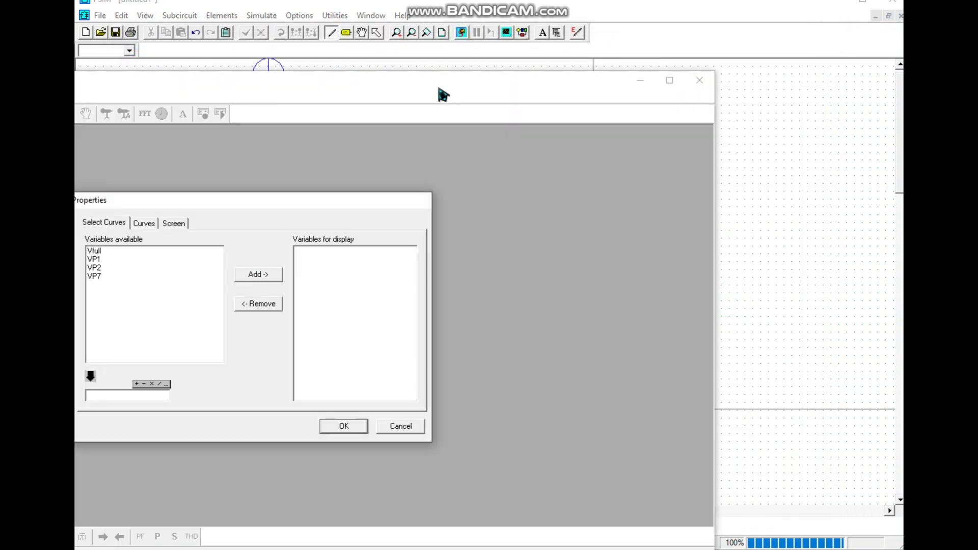
click(224, 226)
click(377, 250)
click(466, 400)
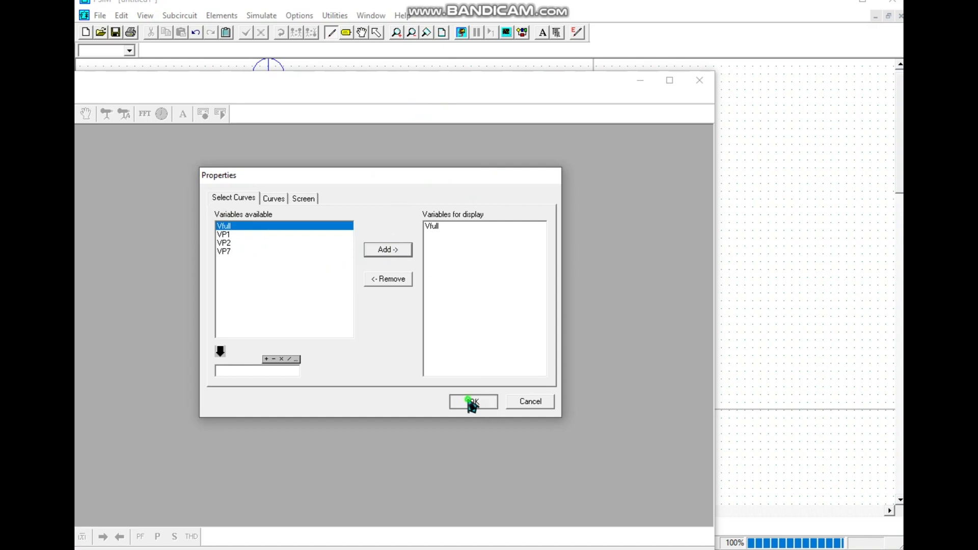
drag(402, 86, 701, 59)
click(850, 112)
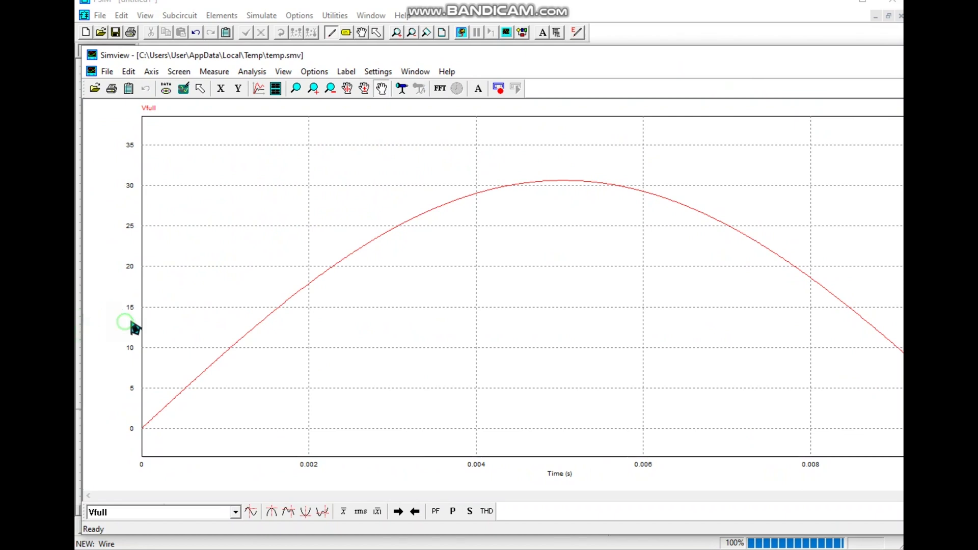
click(476, 17)
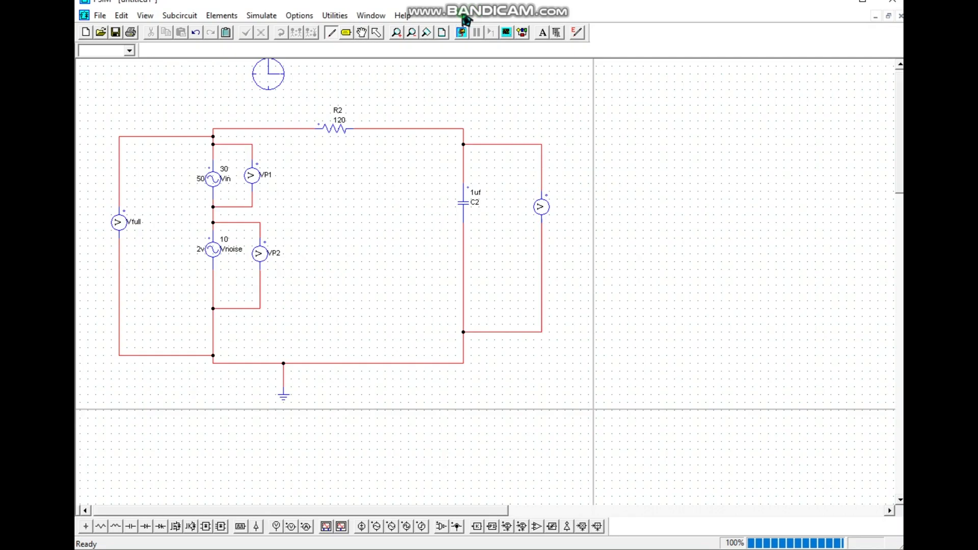
key(ctrl+w)
key(alt+Tab)
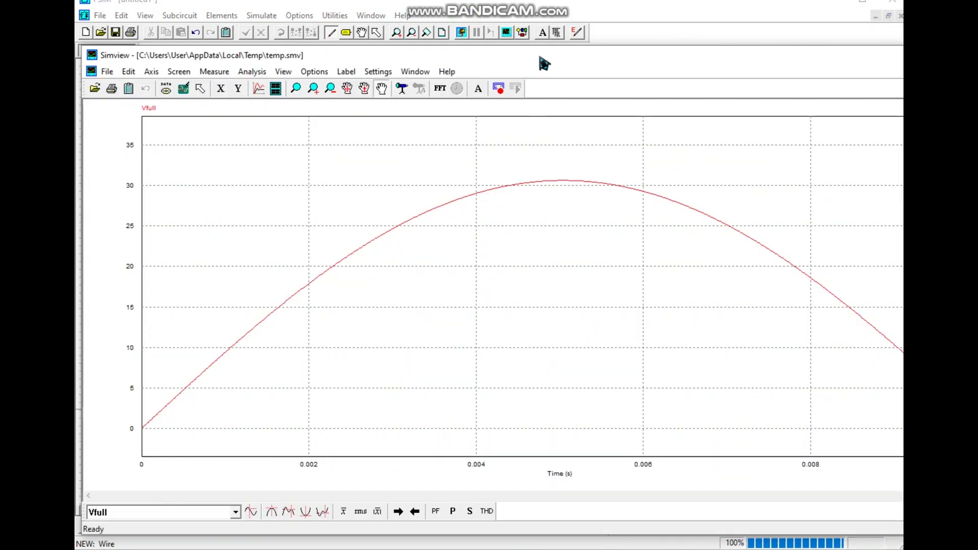
click(559, 29)
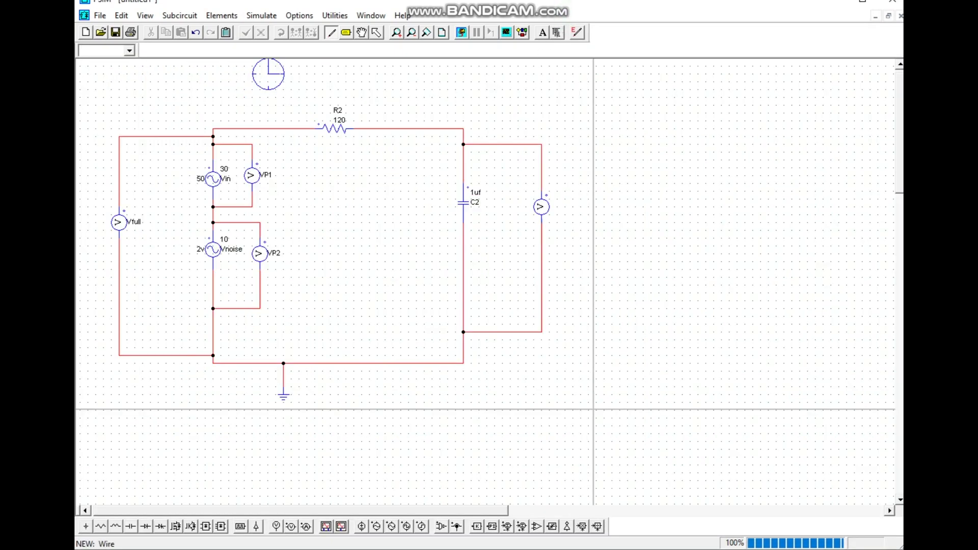
key(alt+Tab)
- Move and resize the Simview window so the whole Vfull graph fits on screen
drag(562, 68, 532, 38)
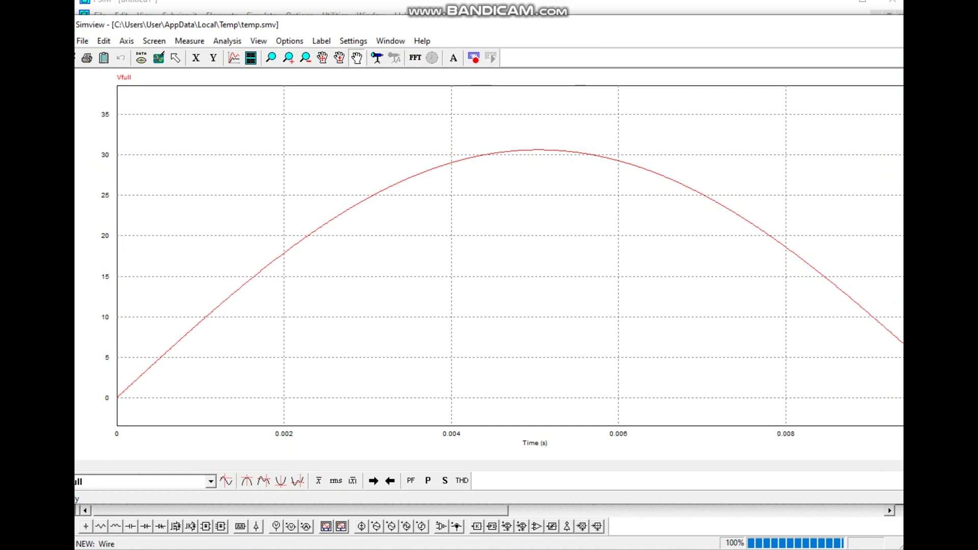
double_click(434, 23)
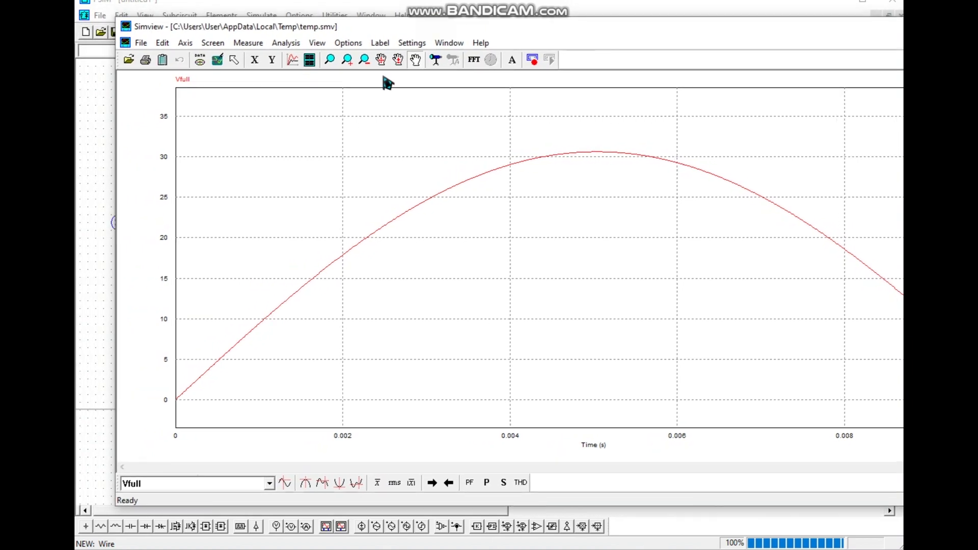
drag(121, 264, 281, 264)
drag(646, 22, 485, 29)
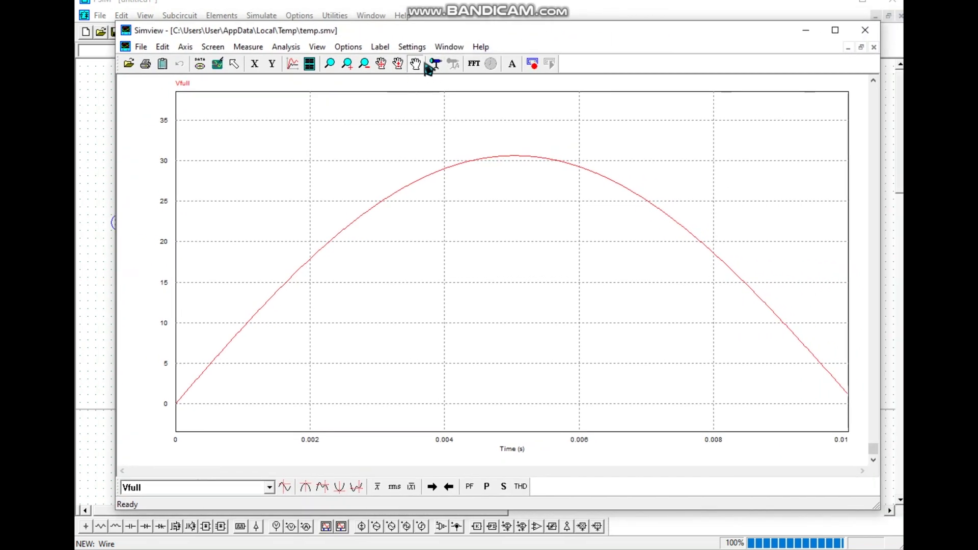
- Add a separate graph screen below the Vfull graph and plot VP1 in it
click(309, 64)
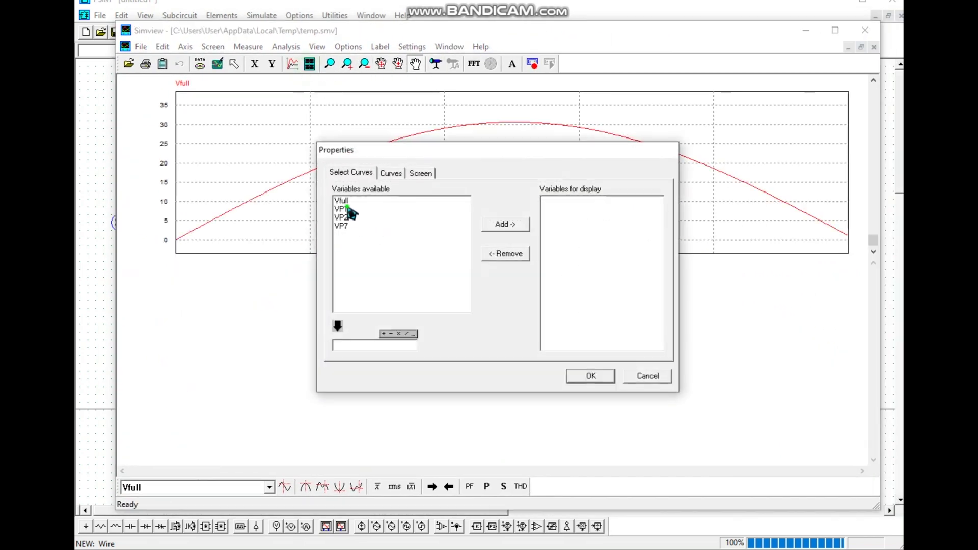
click(349, 212)
click(505, 224)
click(590, 375)
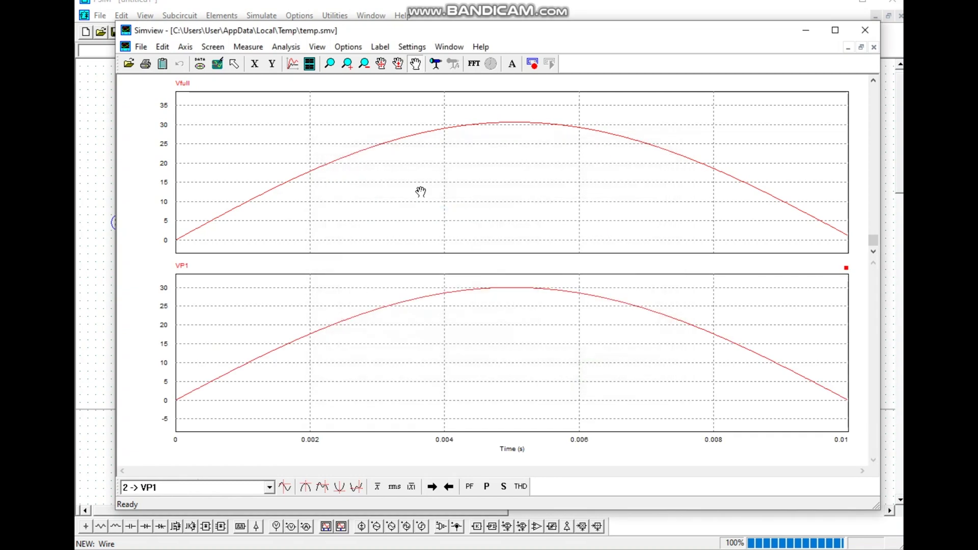
- Add a third graph screen below the VP1 graph that displays only VP2
click(309, 63)
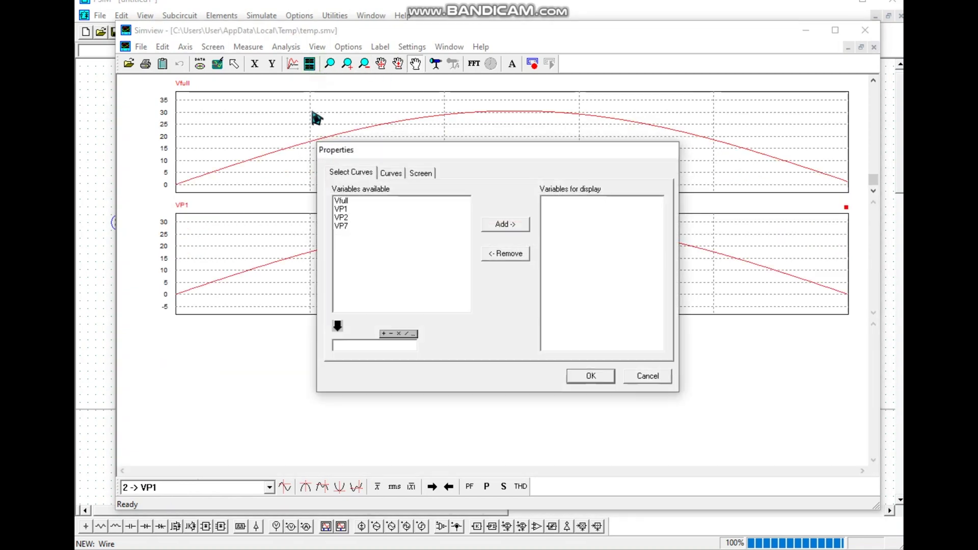
click(345, 218)
click(514, 227)
click(592, 375)
- Add a fourth graph screen below the VP2 graph and display VP7 in it
click(309, 63)
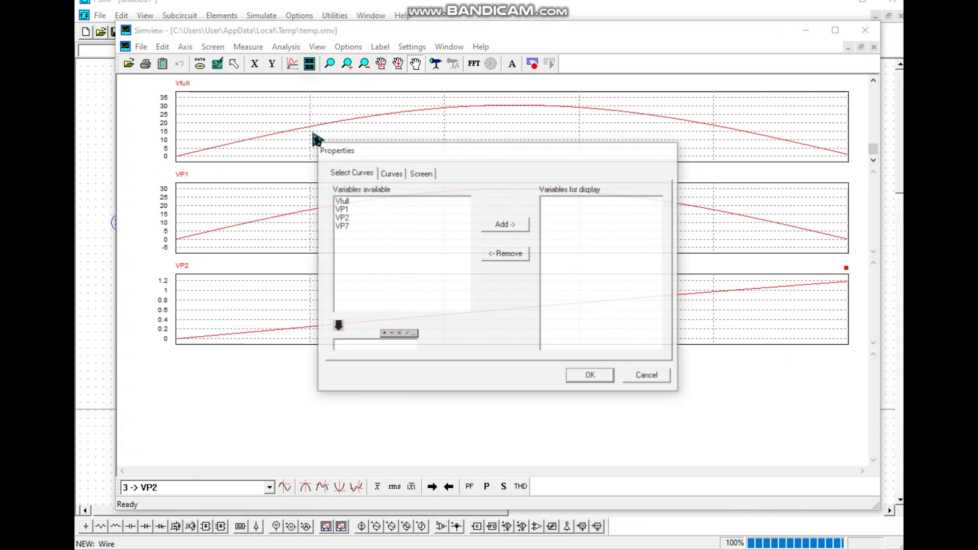
click(342, 226)
click(495, 224)
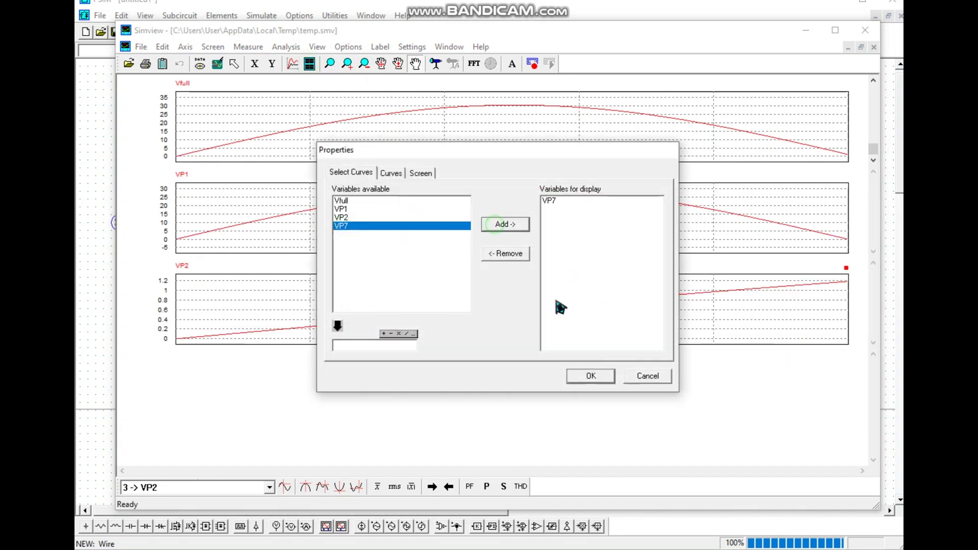
click(590, 376)
- Compare the Vfull, VP1, VP2 and VP7 curves across the four stacked graphs, adjusting their visible ranges
drag(577, 244, 574, 207)
drag(579, 321, 601, 275)
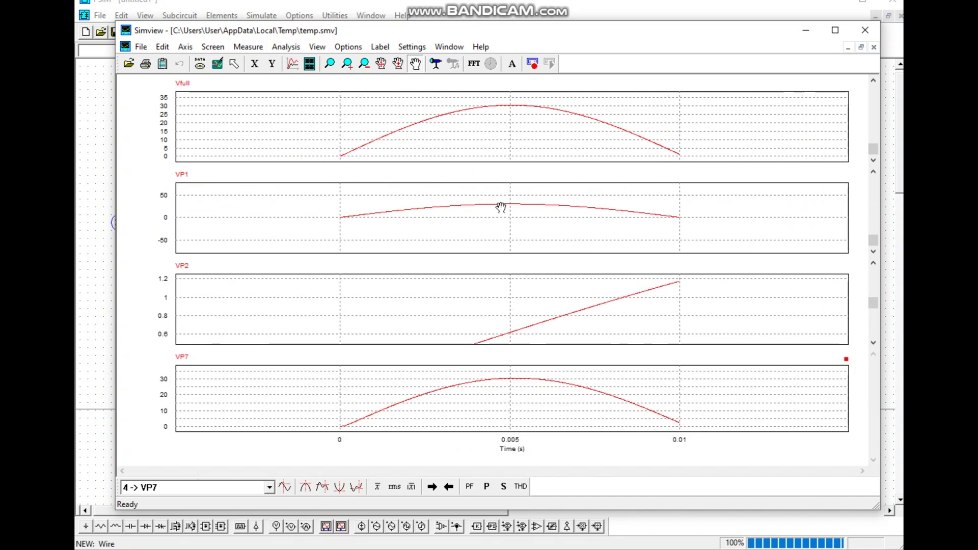
drag(479, 218, 592, 246)
drag(465, 318, 497, 266)
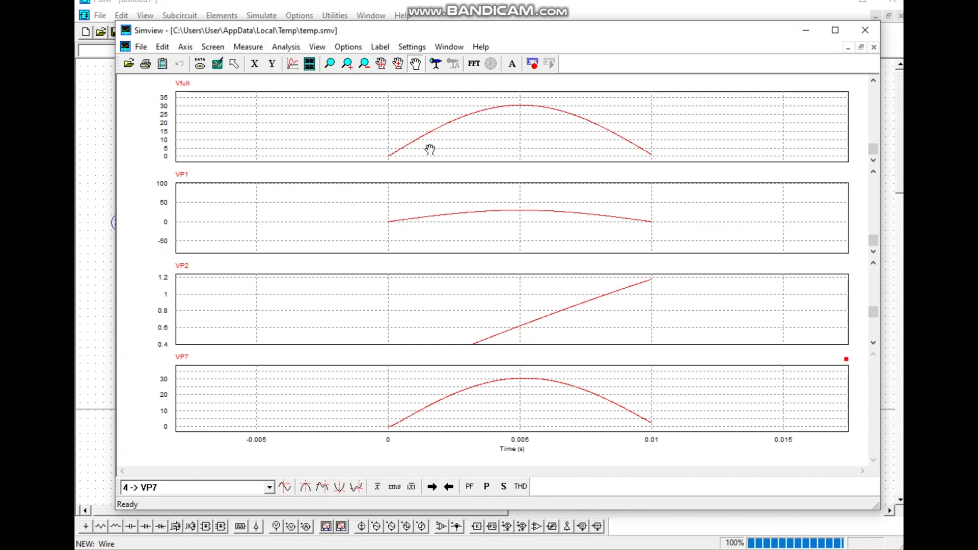
drag(562, 186, 509, 356)
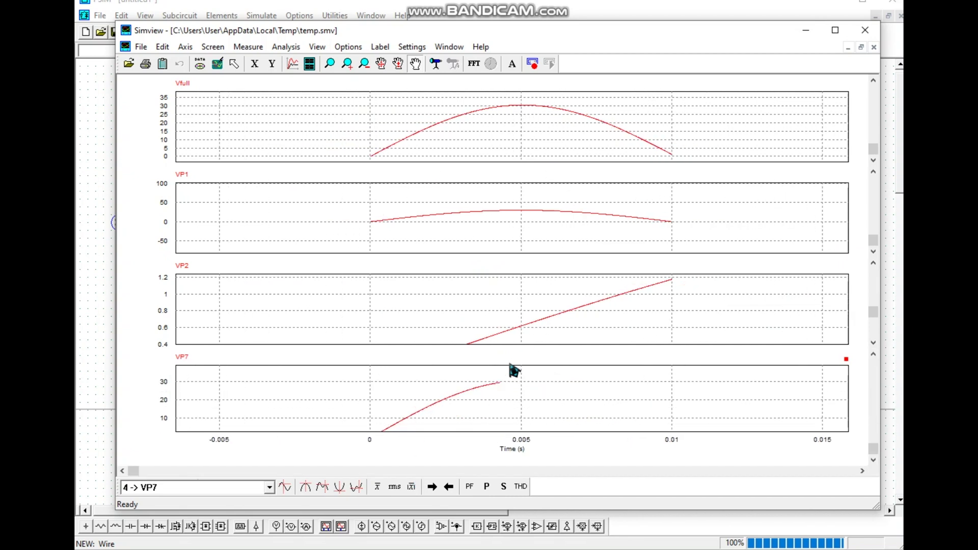